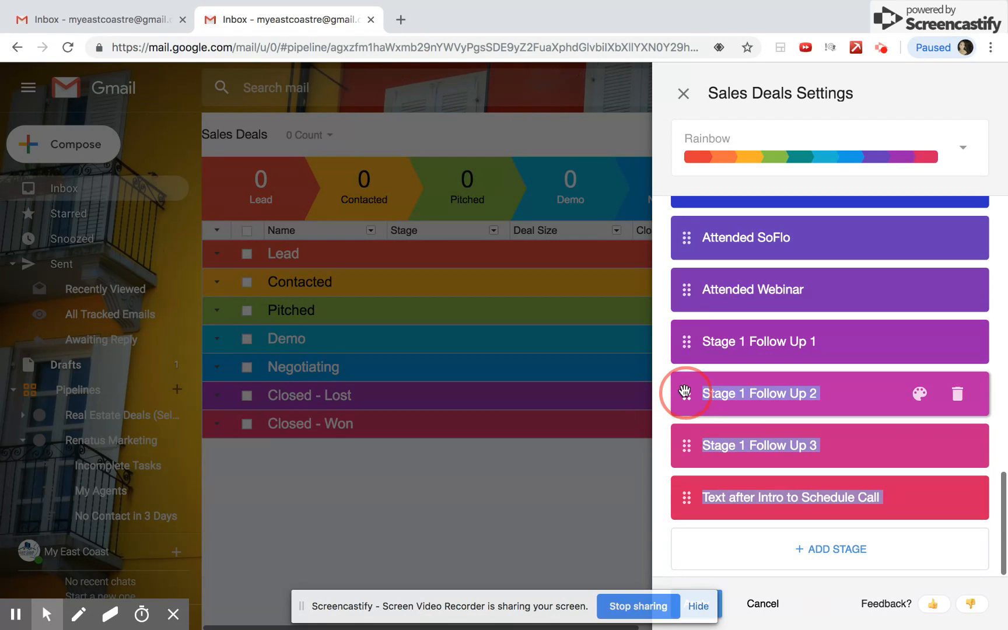
Move the "Text after Intro to Schedule Call" stage above "Stage 1 Follow Up 1" in the stage list
drag(686, 497, 680, 340)
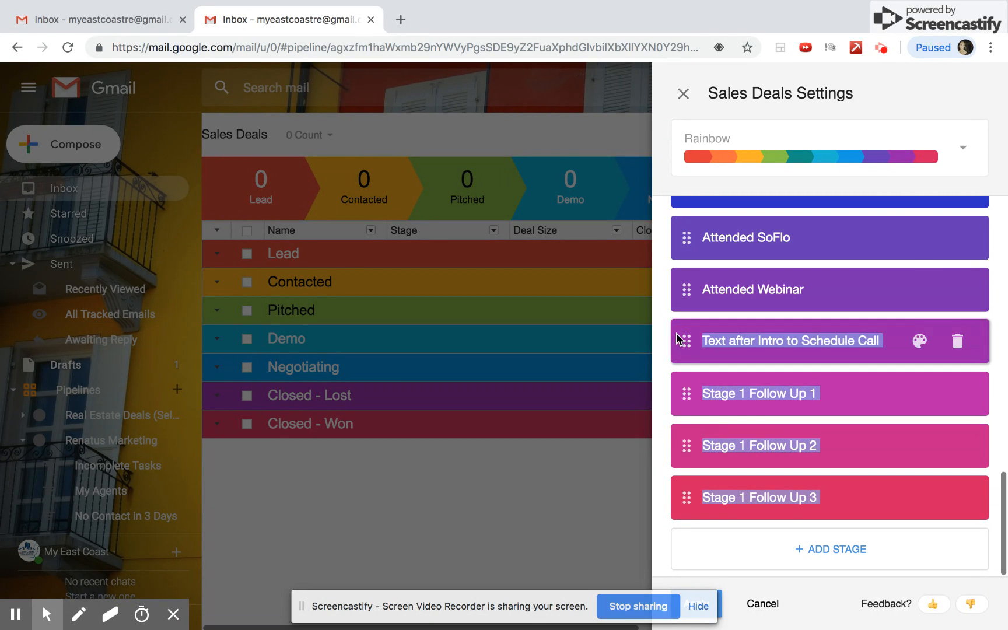
click(838, 396)
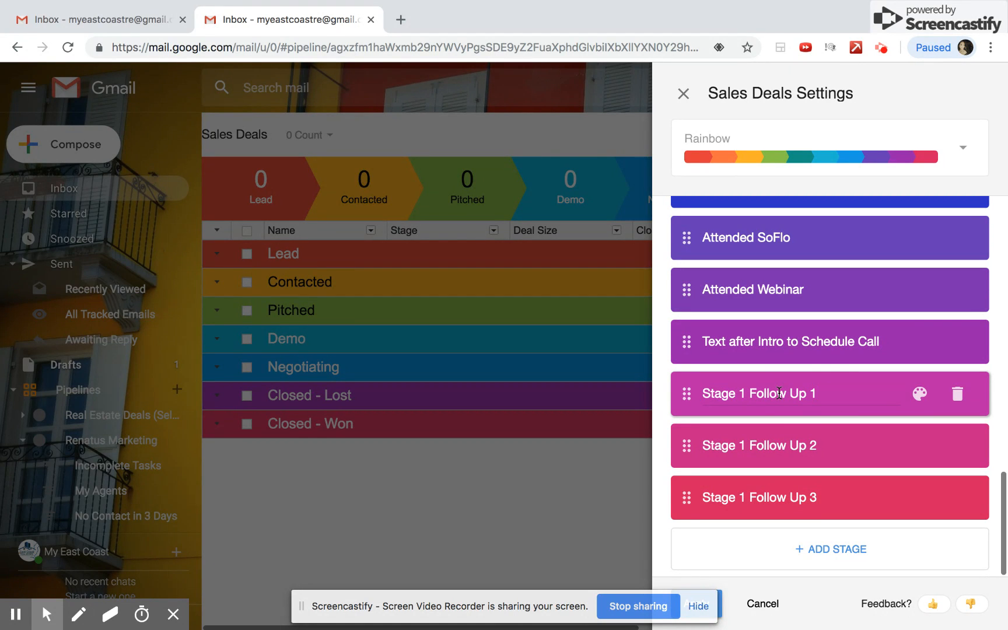
Add a stage named "Scheduled to Follow Up" at the end of the stage list
click(814, 566)
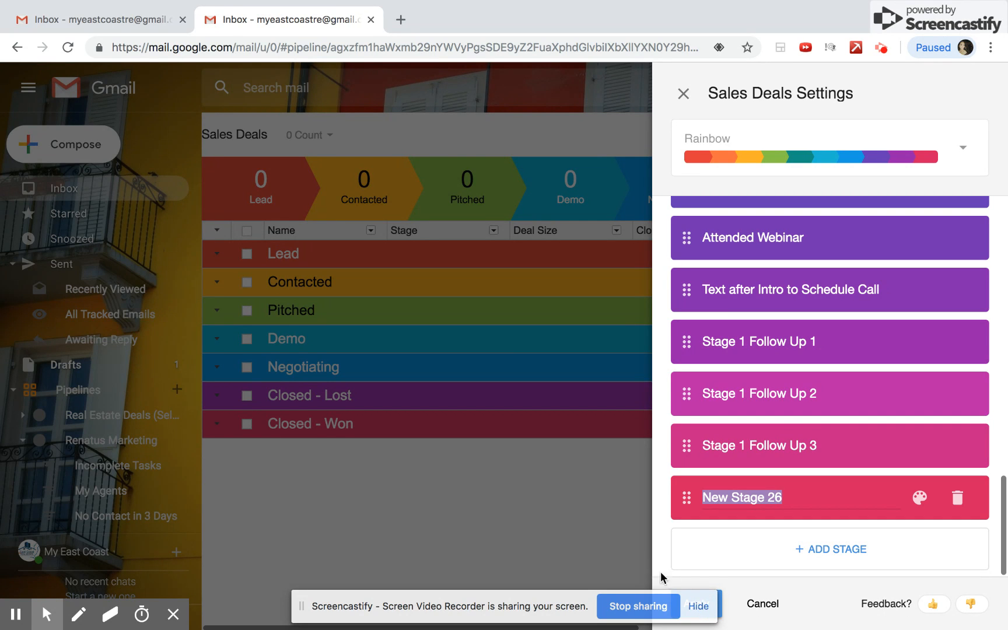
click(698, 607)
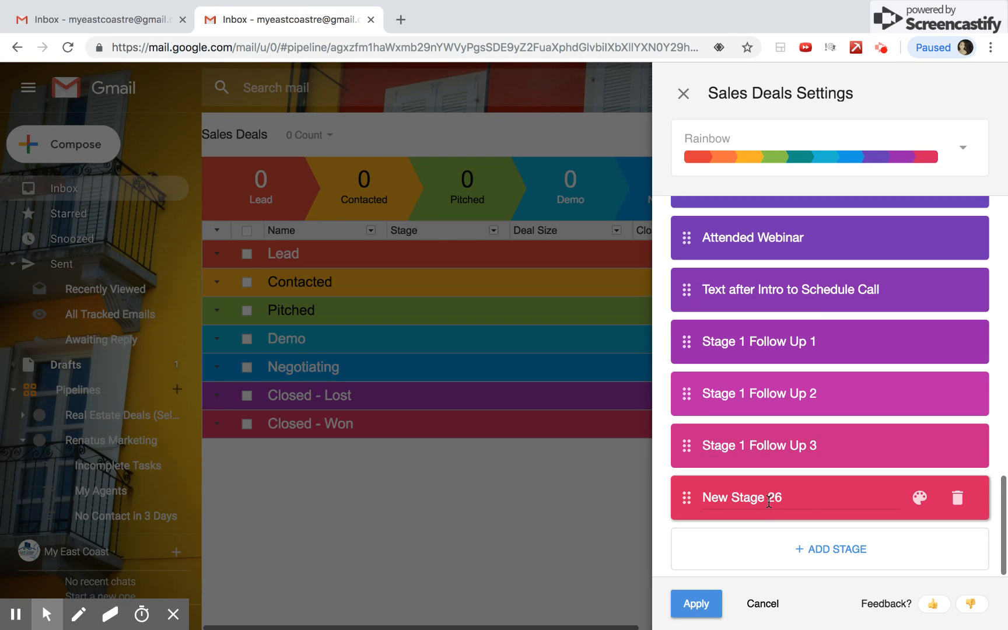
click(786, 497)
drag(786, 497, 704, 495)
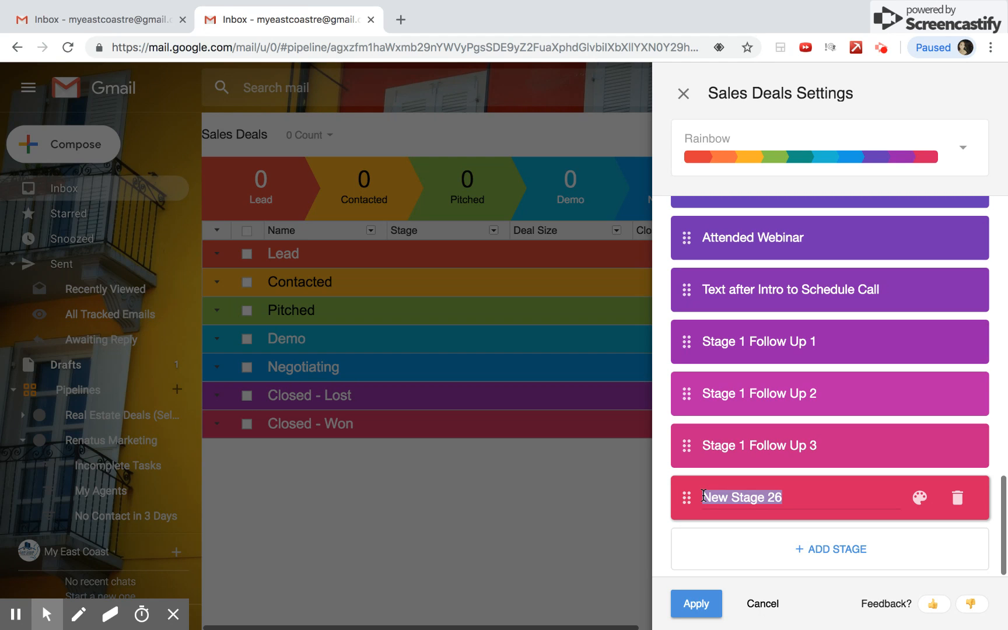
text(Sche)
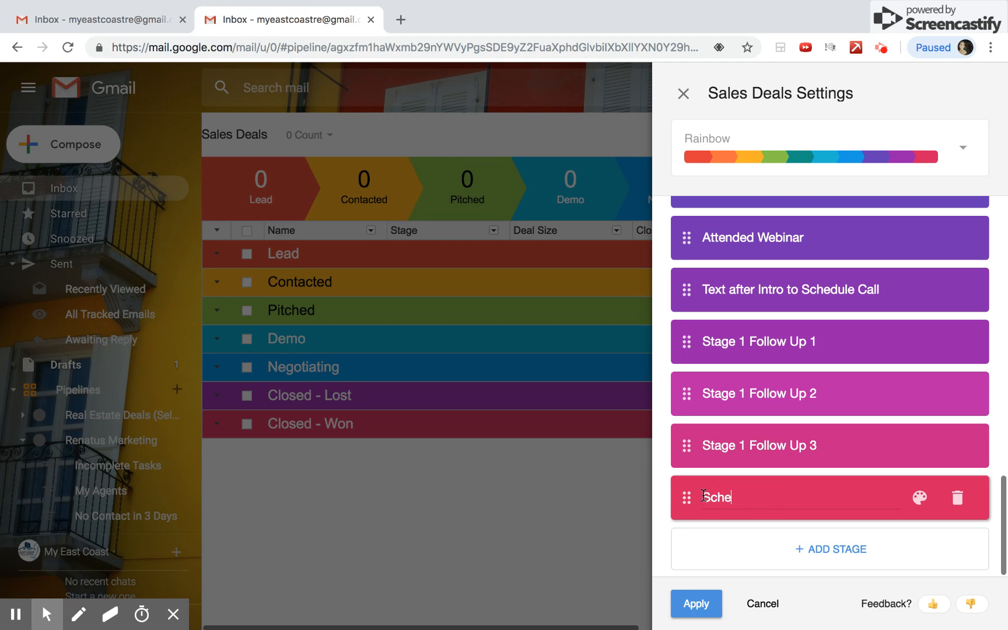
text(duled to Follow Up)
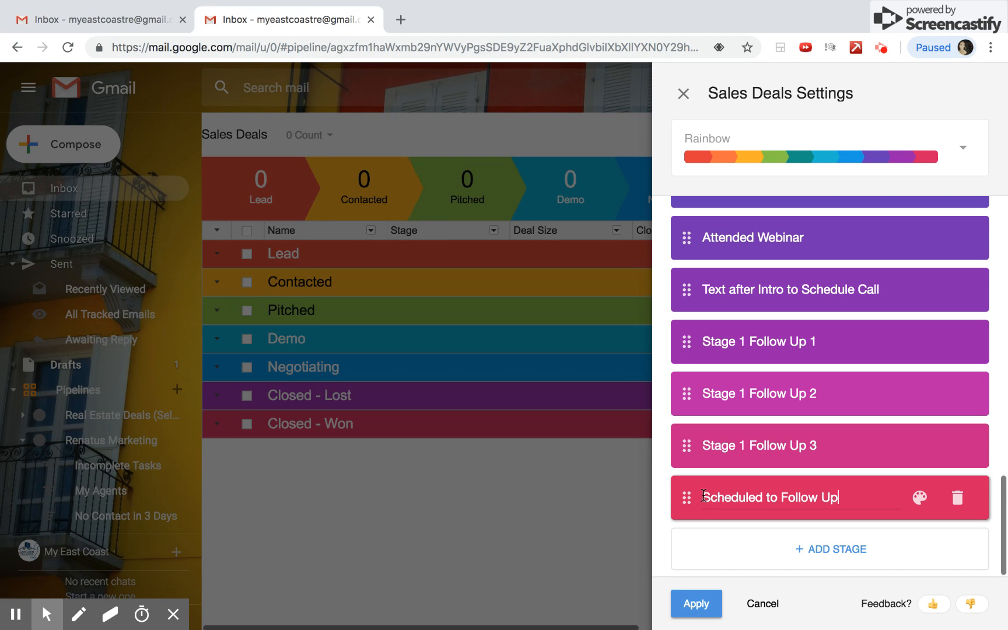
Add two more stages named "Confirm Received Follow Up email" and "Reminder Text Day of Follow Up"
click(805, 546)
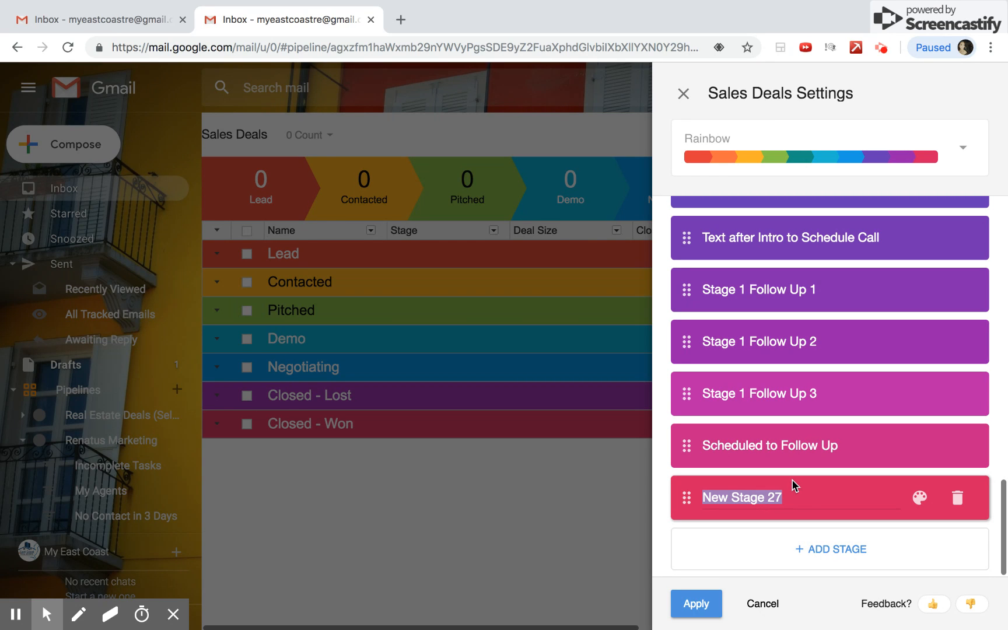
text(Confirm)
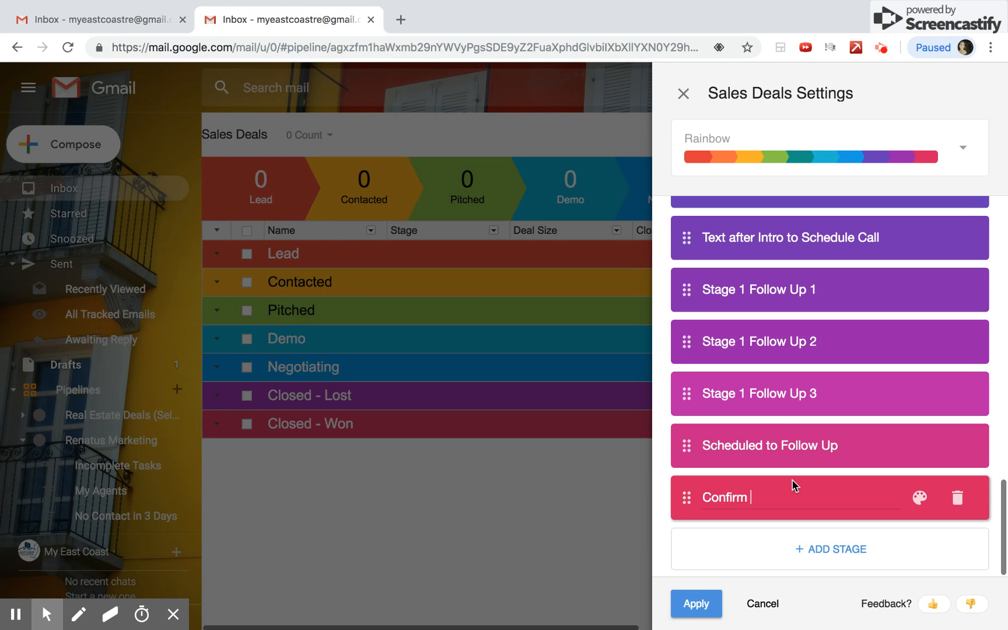
text( Received Follow Up email)
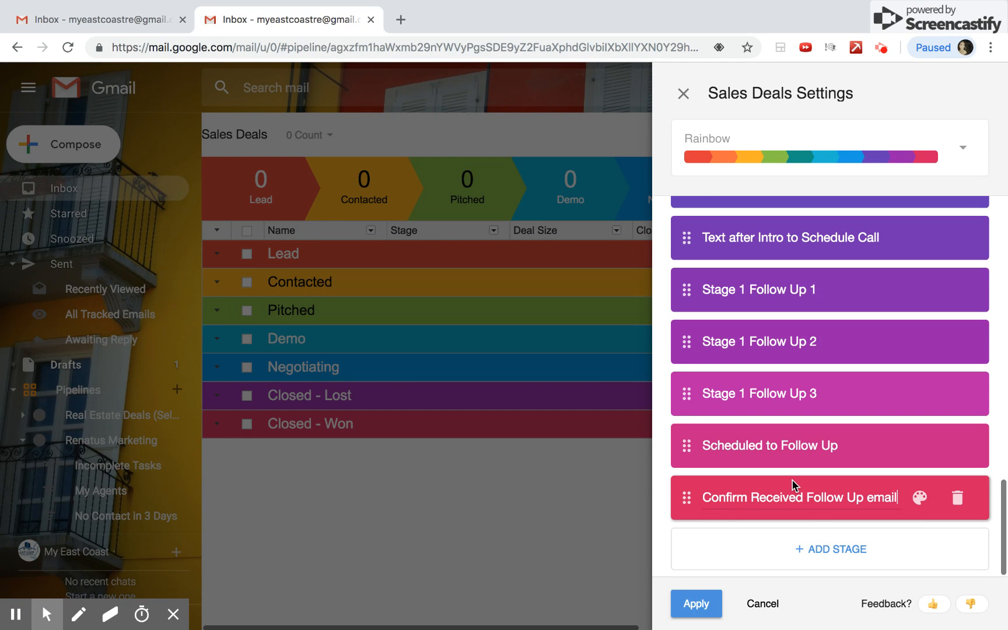
click(821, 548)
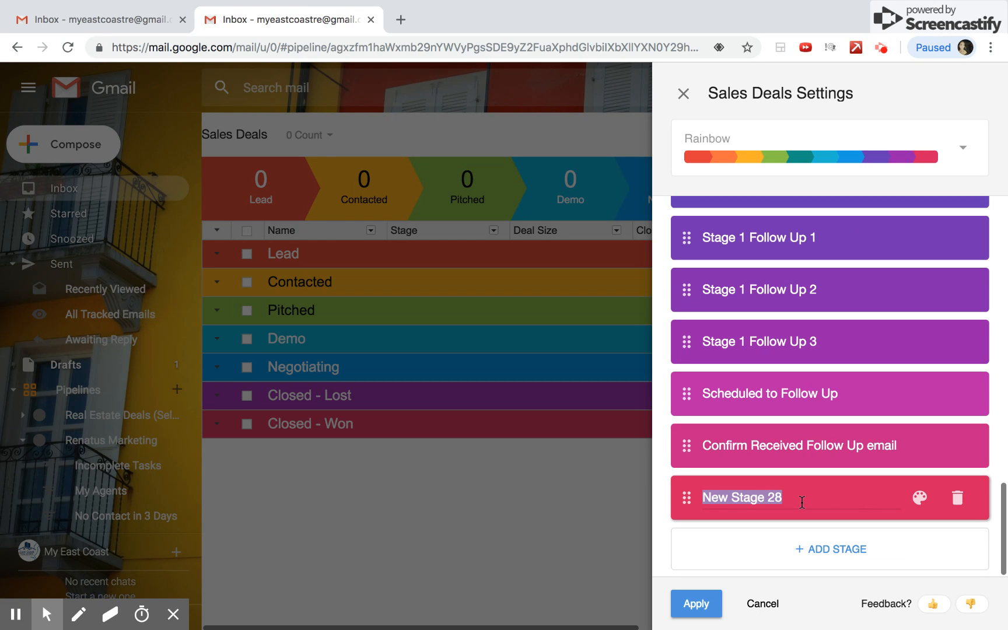
text(Rem)
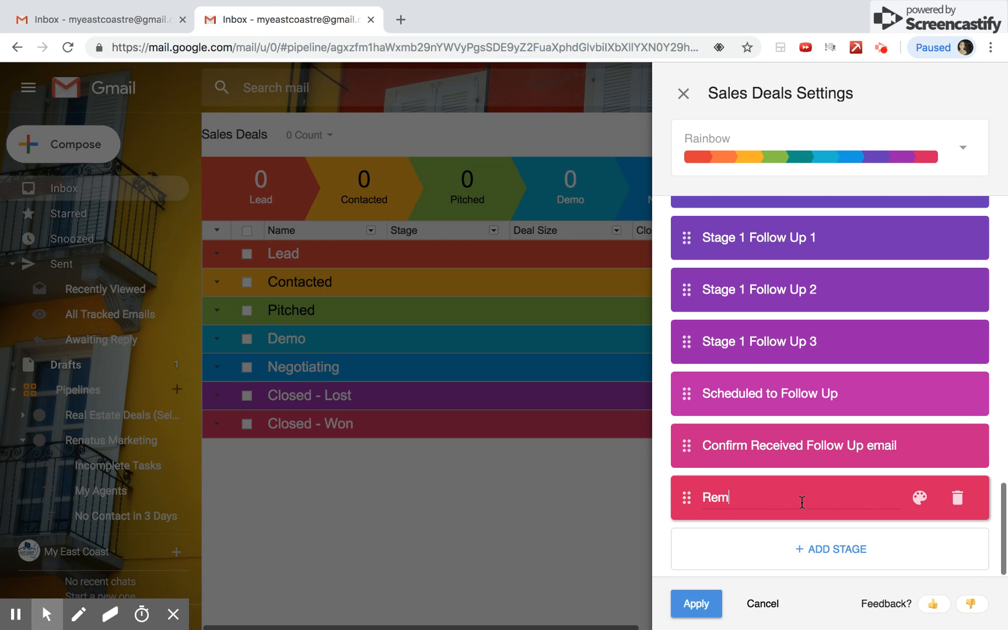
text(inder Text Day of Follo)
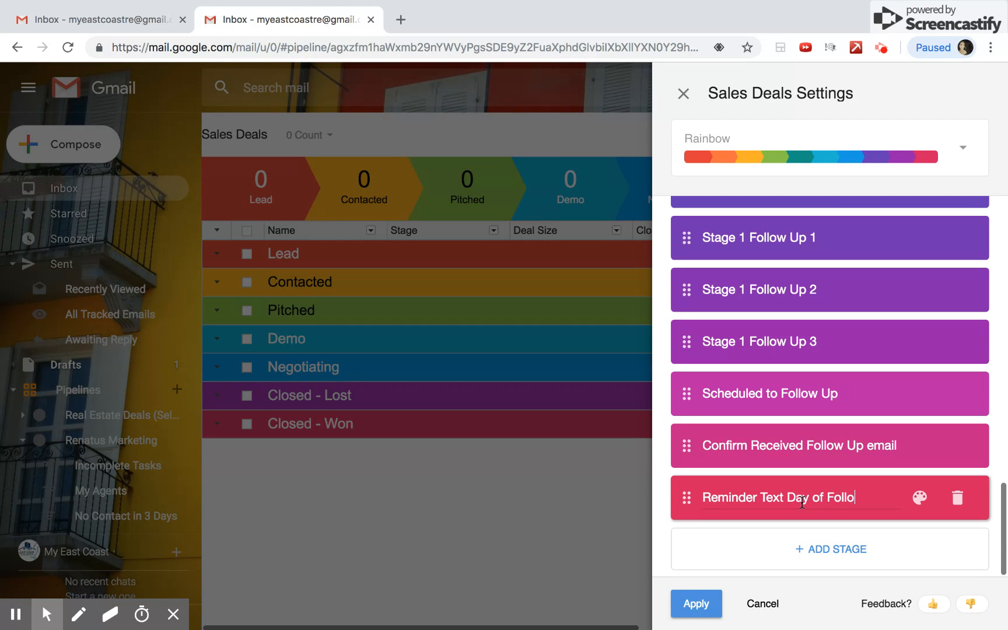
text(w Up)
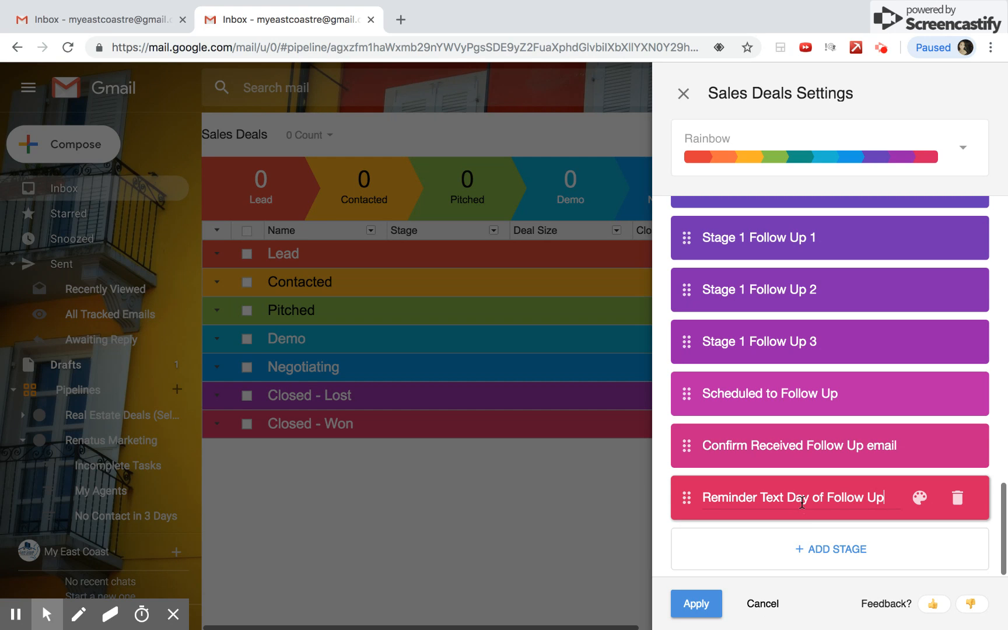
Add three stages named "Stage 2 Follow Up 1", "Stage 2 Follow Up 2" and "Stage 2 Follow Up 3"
click(808, 550)
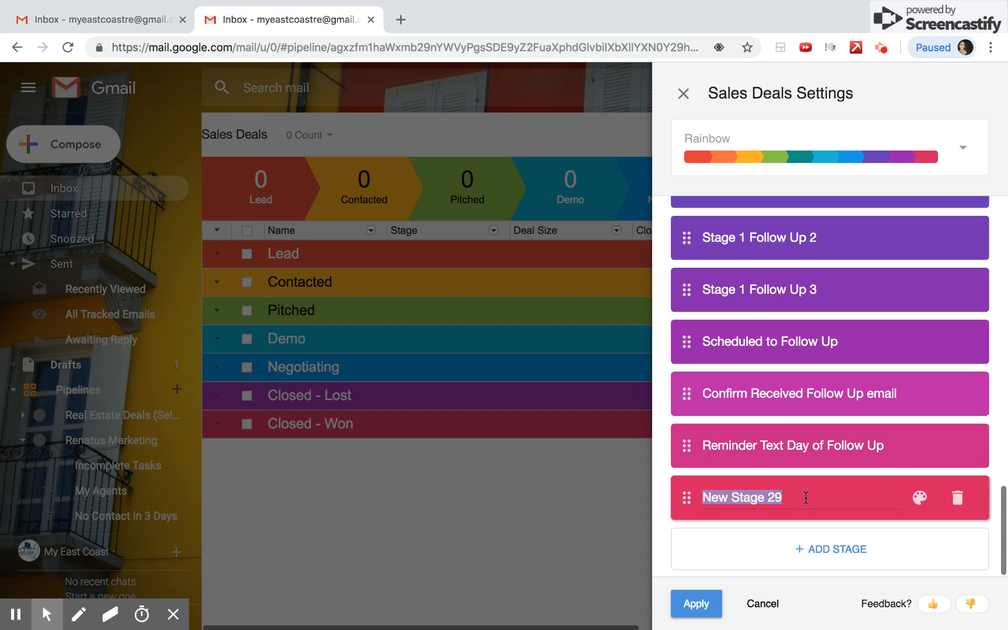
text(Sta)
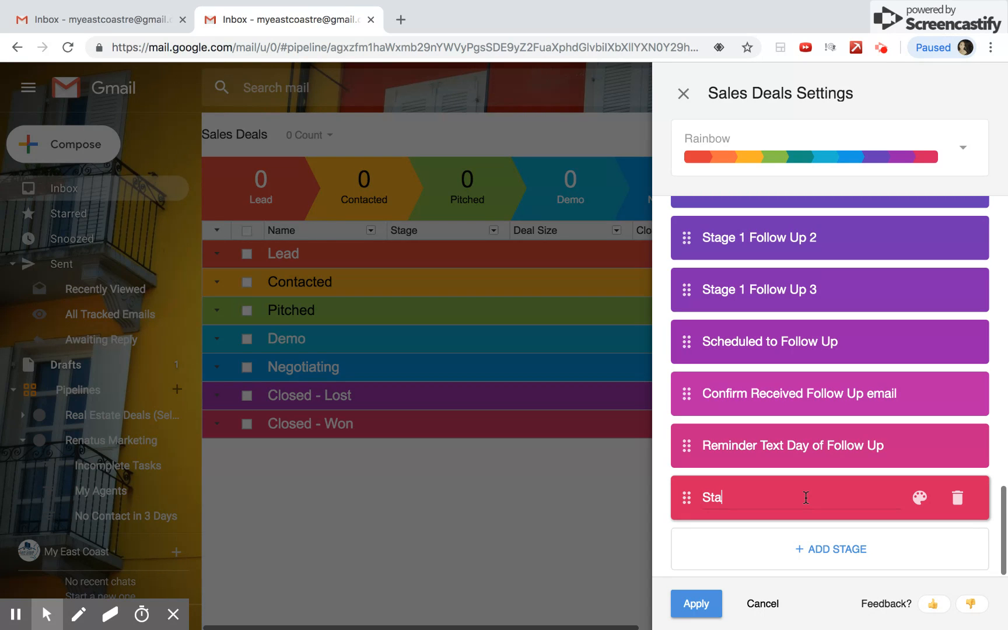
text(ge 2 Follow Up 1)
click(811, 549)
text(Sta)
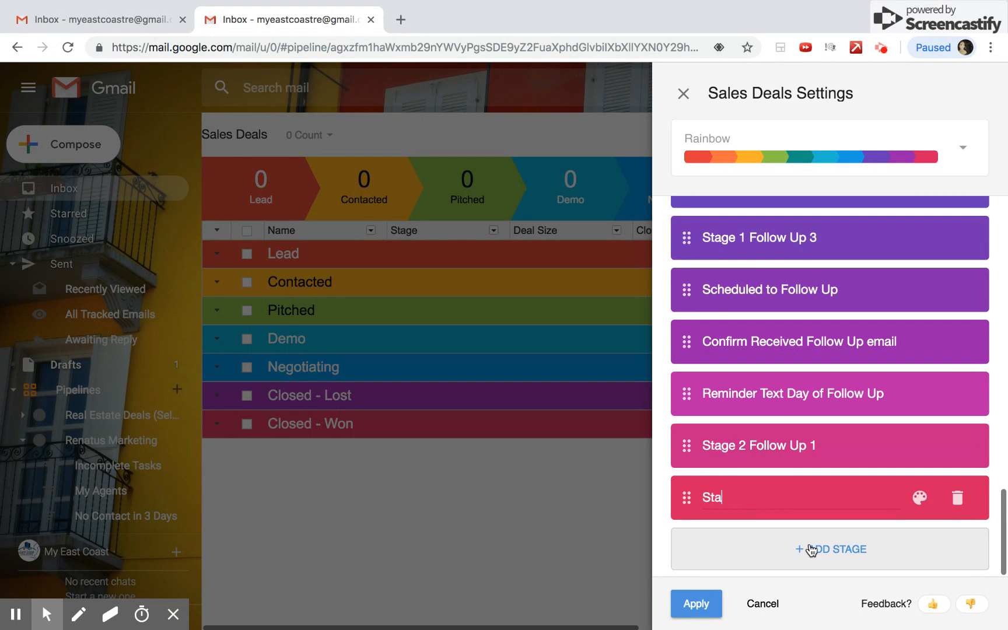
text(ge 2 Follow Up 2)
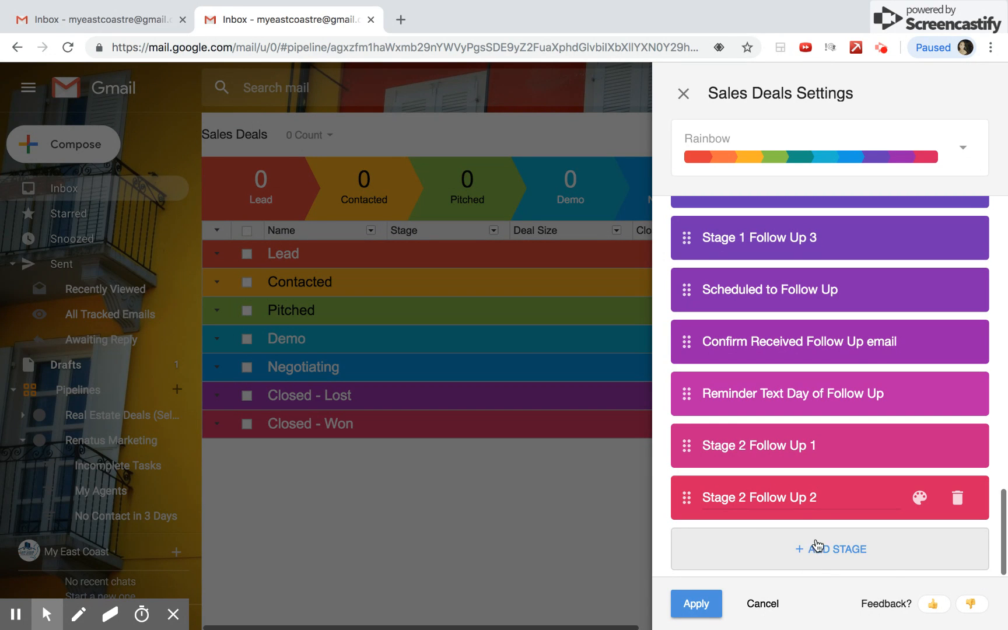
click(817, 546)
text(Stage 3)
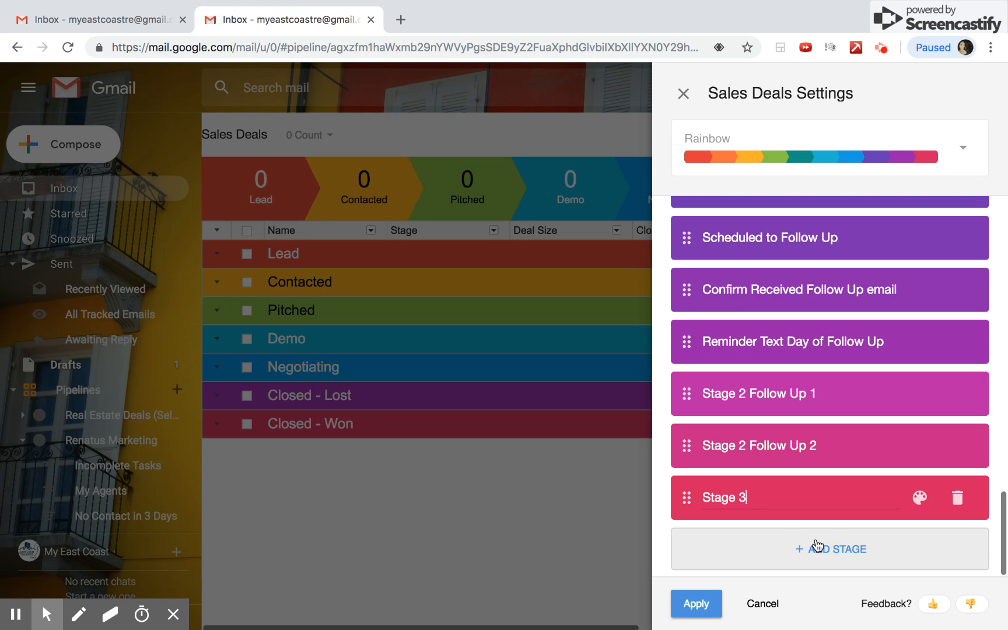
key(BackSpace)
text(2 Follow Up 3)
Add a stage named "Sent Reality Check List & Importance Card" after "Stage 2 Follow Up 3"
click(823, 551)
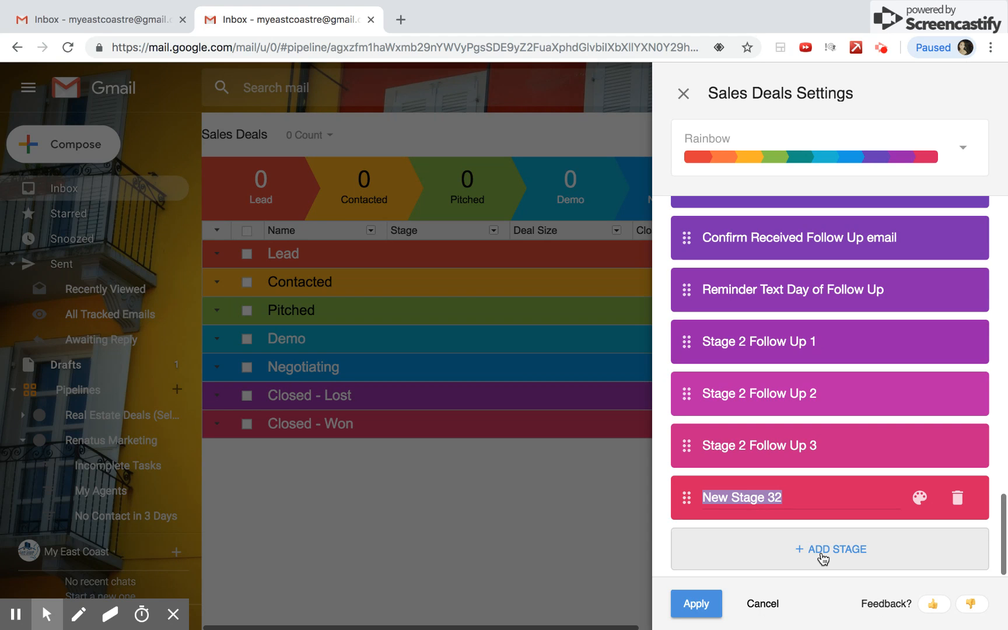
text(Rea)
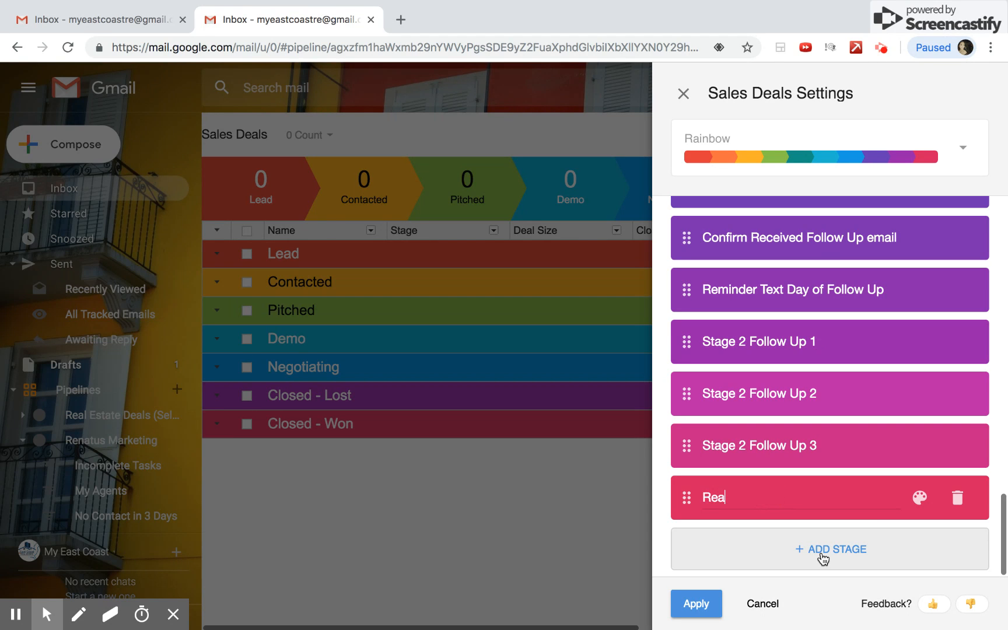
text(lity Check List & )
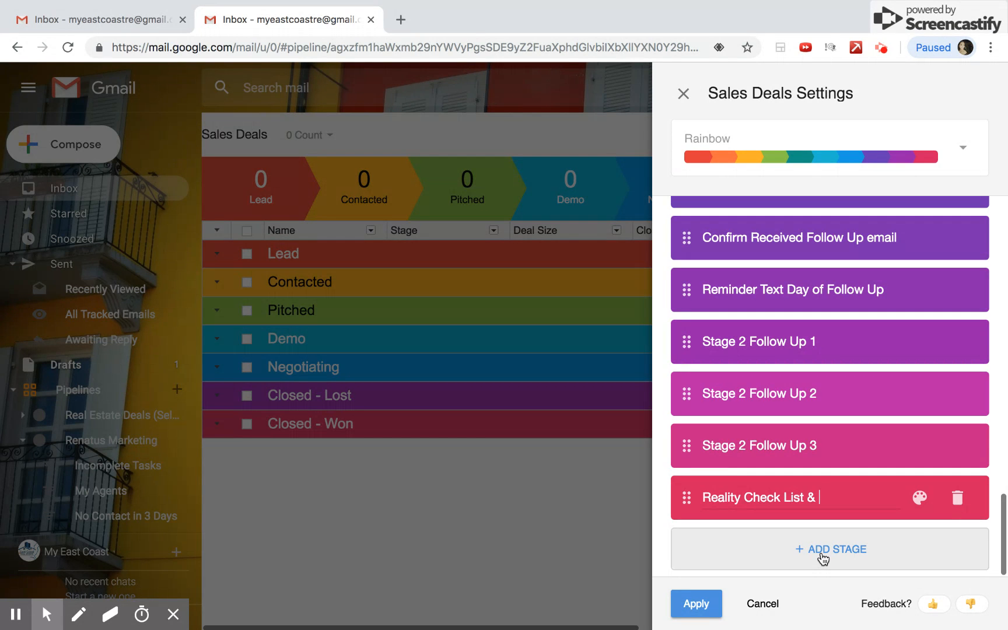
text(Importance Card)
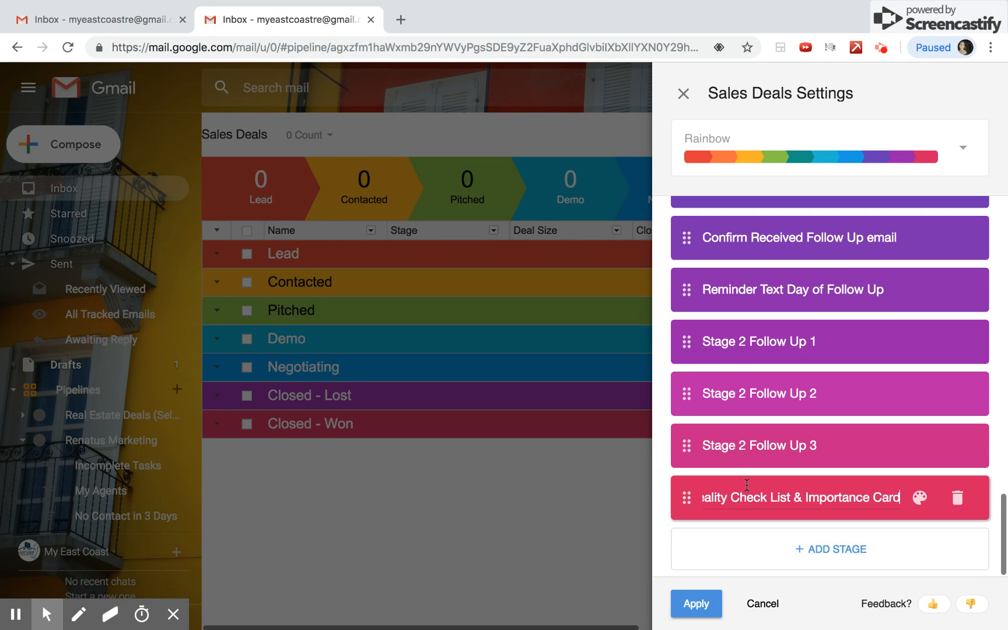
drag(709, 499, 704, 502)
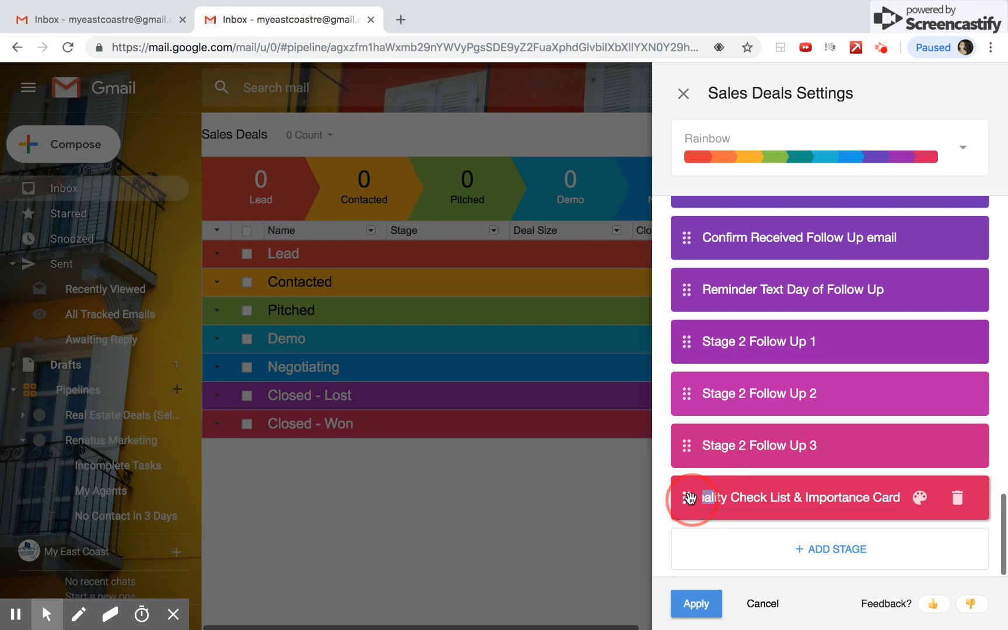
click(717, 498)
key(Home)
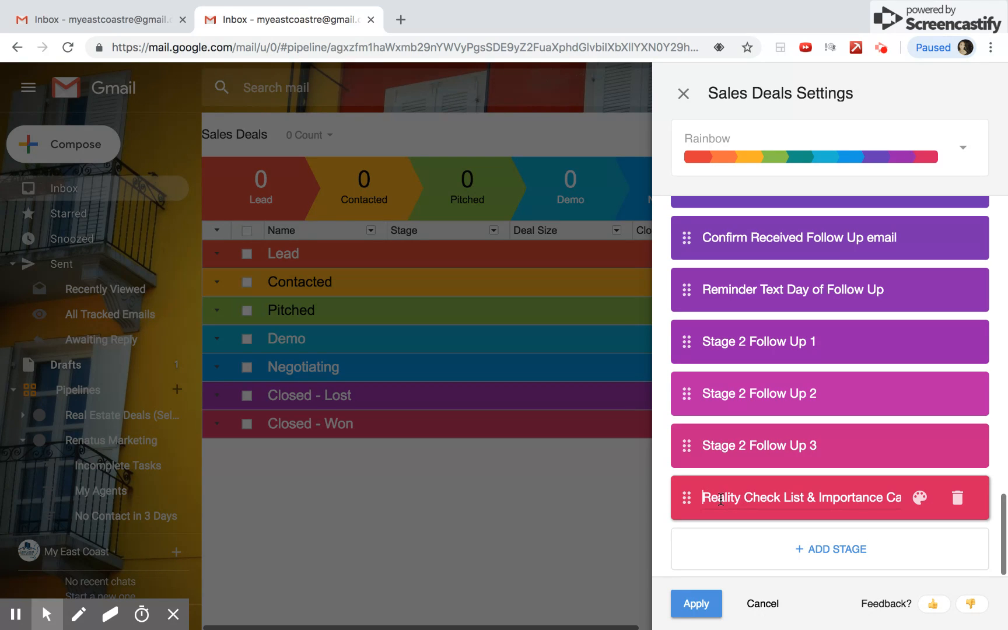
text(Send)
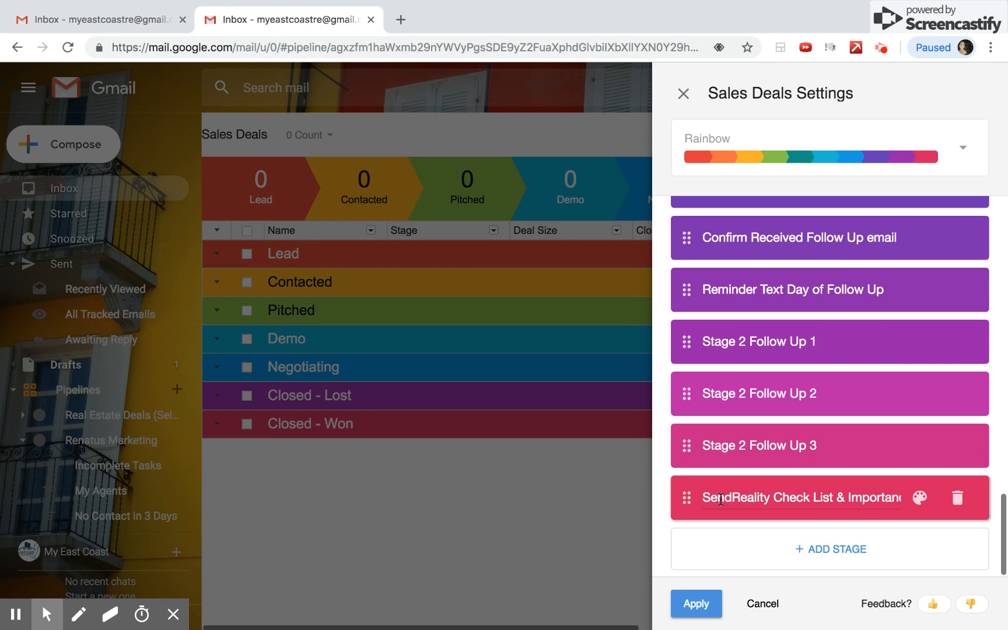
key(BackSpace)
text(t)
Add a stage named "Received Reality Check List & Importance Card", reusing the wording of the preceding stage
click(801, 548)
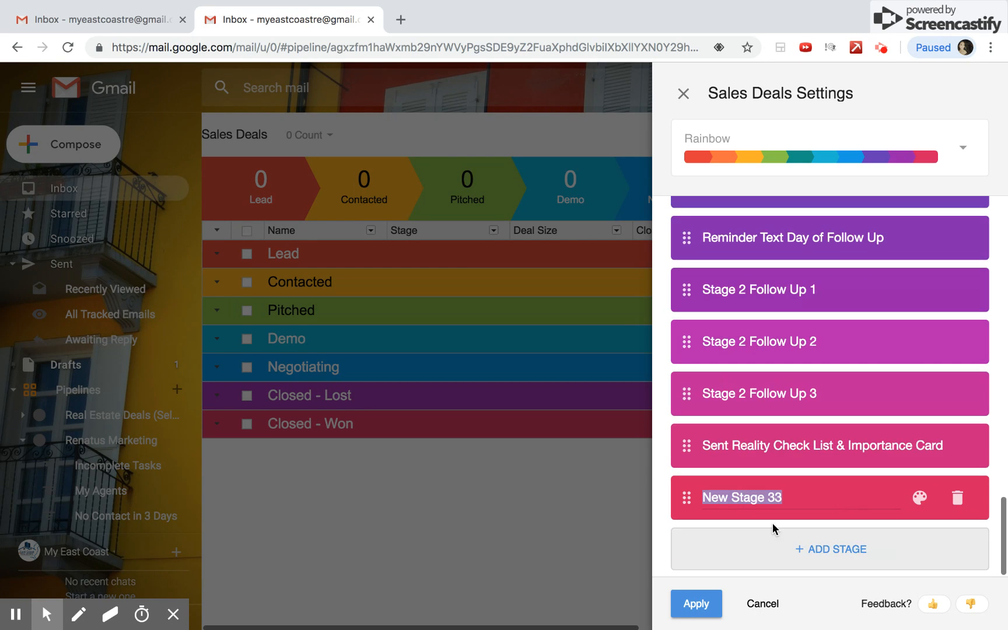
drag(732, 445, 895, 444)
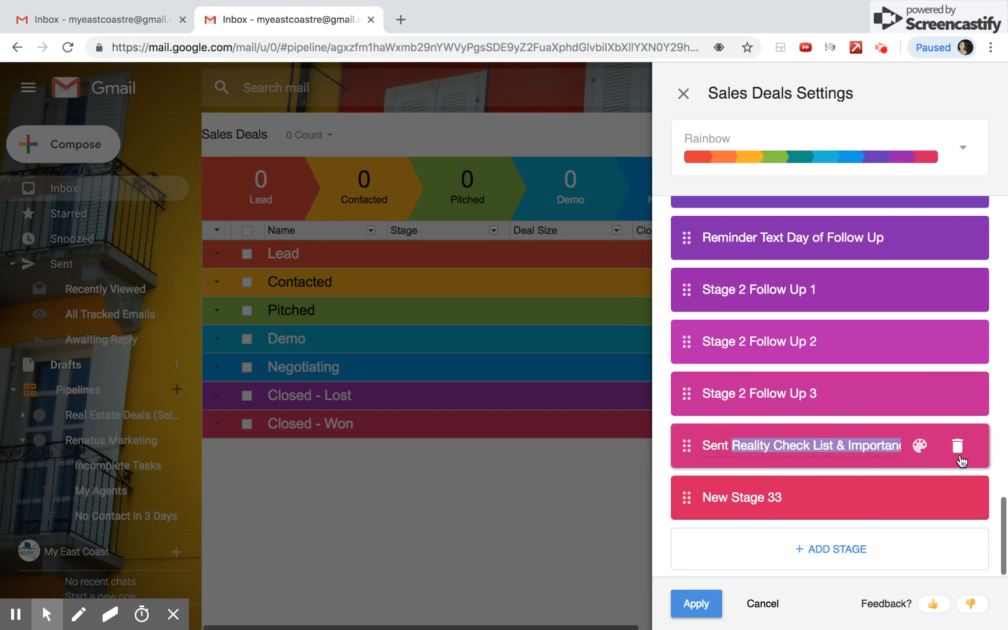
click(758, 501)
drag(784, 499, 699, 501)
text(Receive)
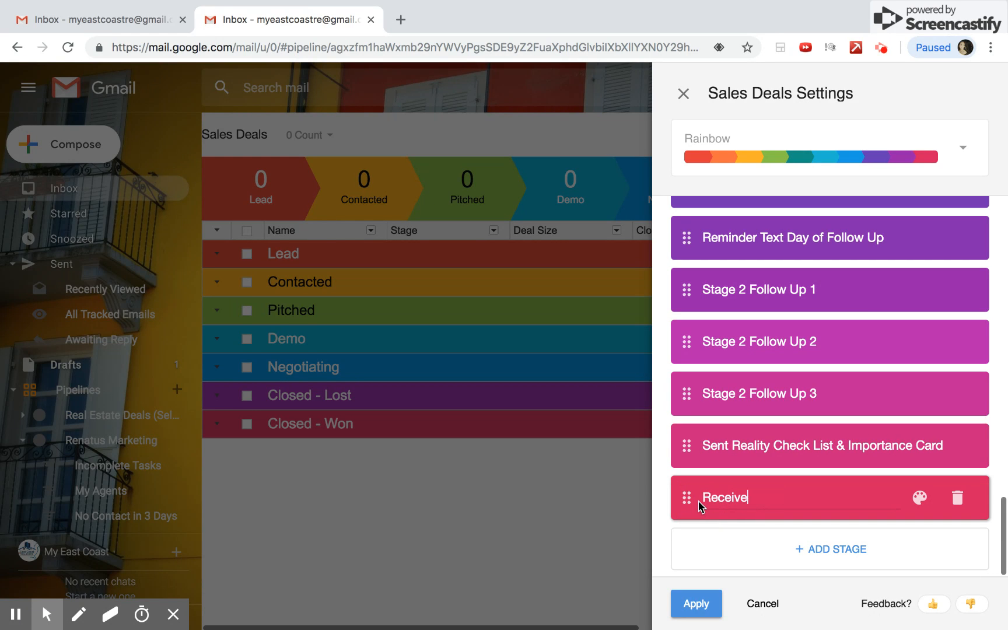
text(d)
text(Reality Check List & Importance Card)
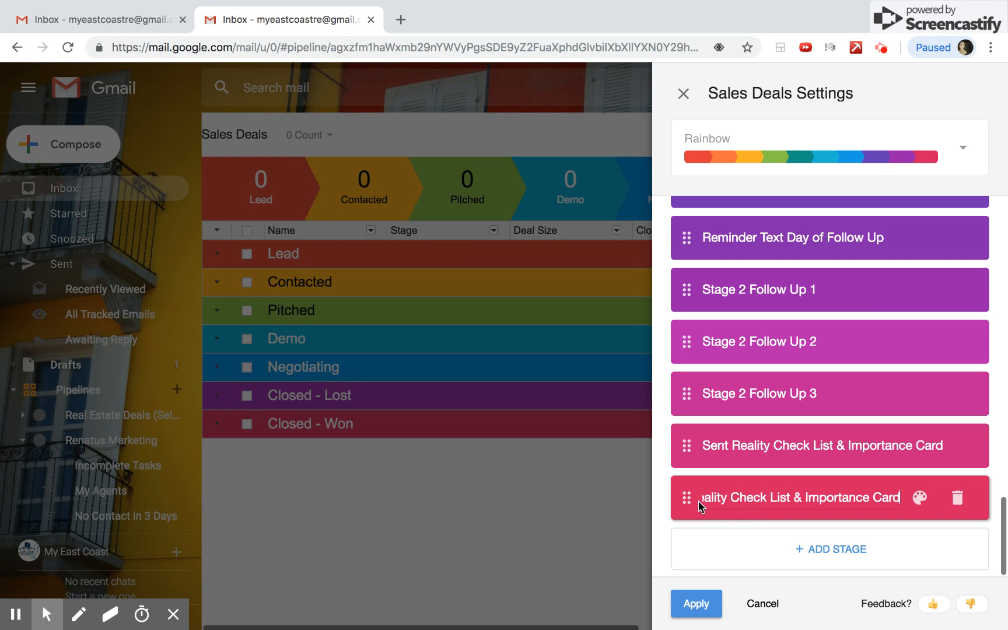
Add two stages named "Schedule Three Way Call" and "Funding" at the end of the stage list
click(752, 532)
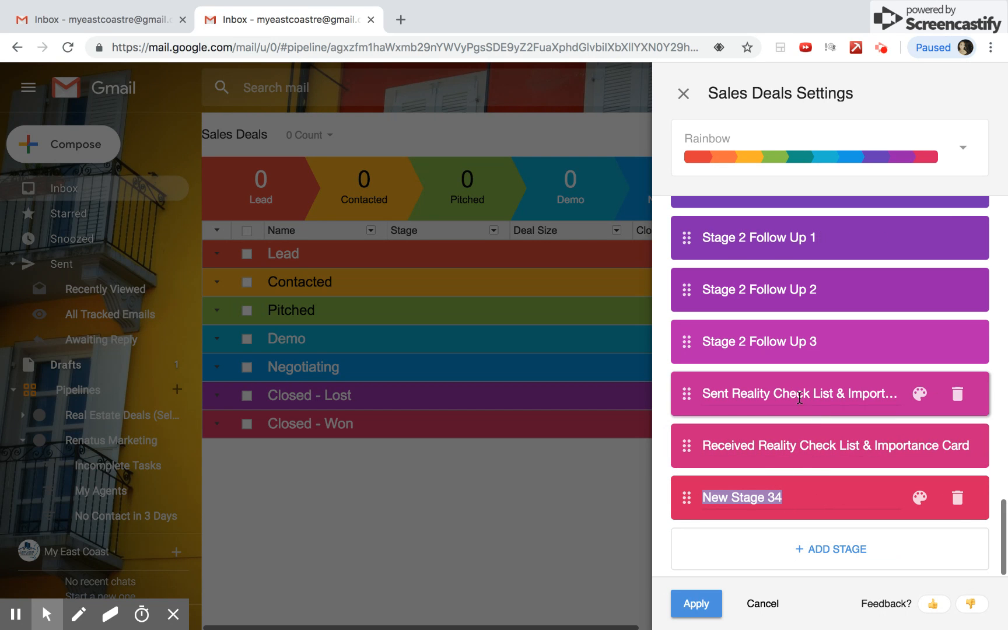
text(Schedu)
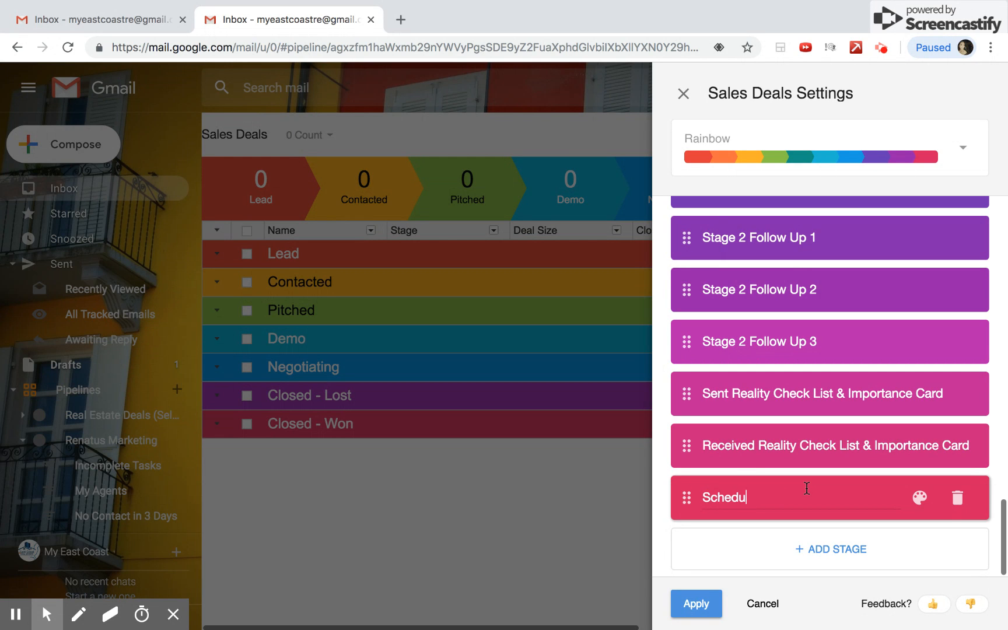
text(le Three Way Call)
click(819, 545)
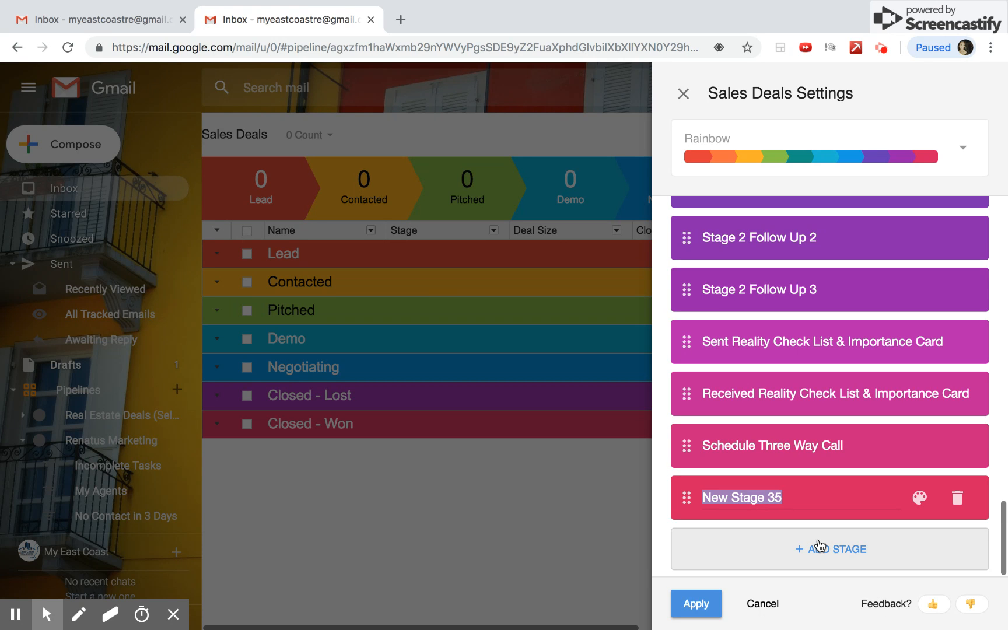
text(Funding)
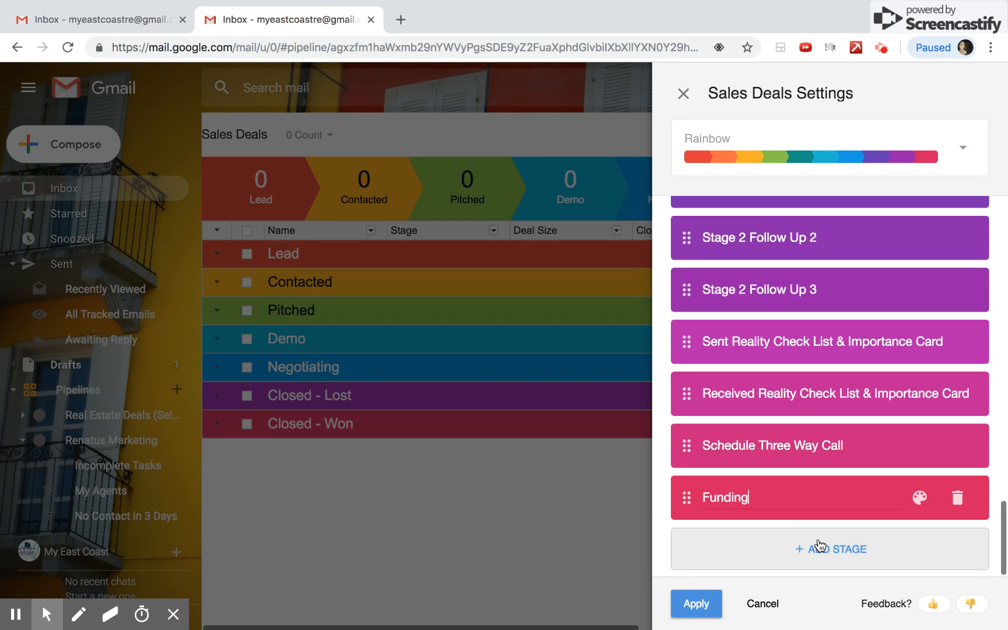
Add two stages named "Sent Application" and "Close!" after the "Funding" stage
click(819, 545)
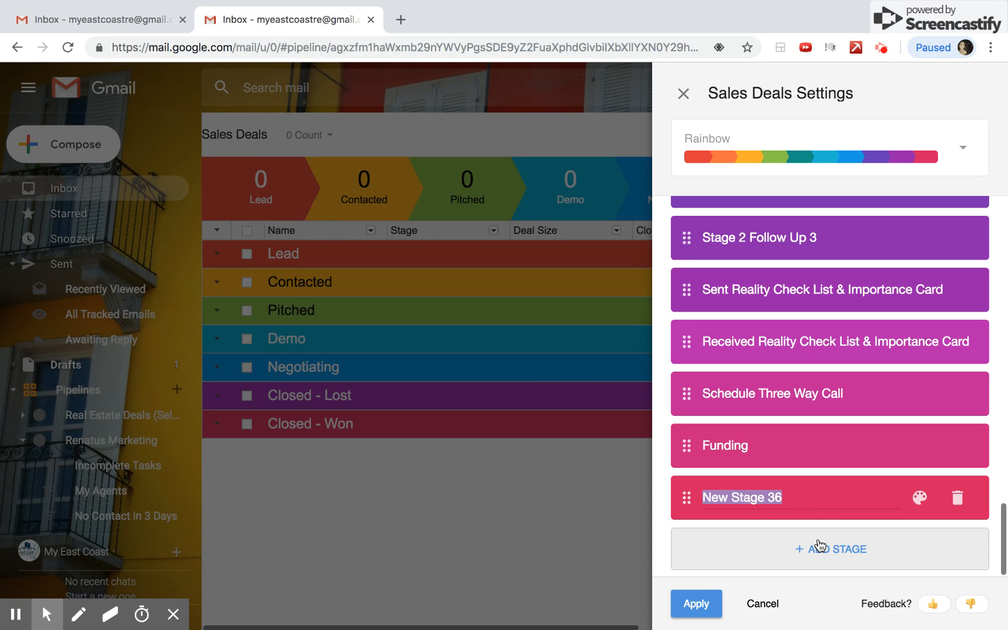
text(Close)
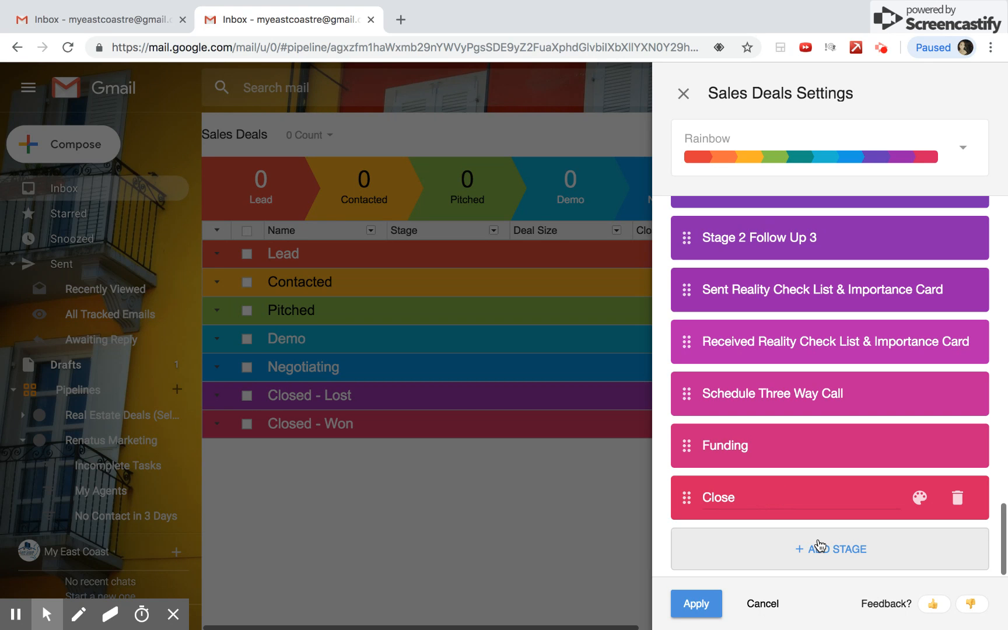
double_click(722, 498)
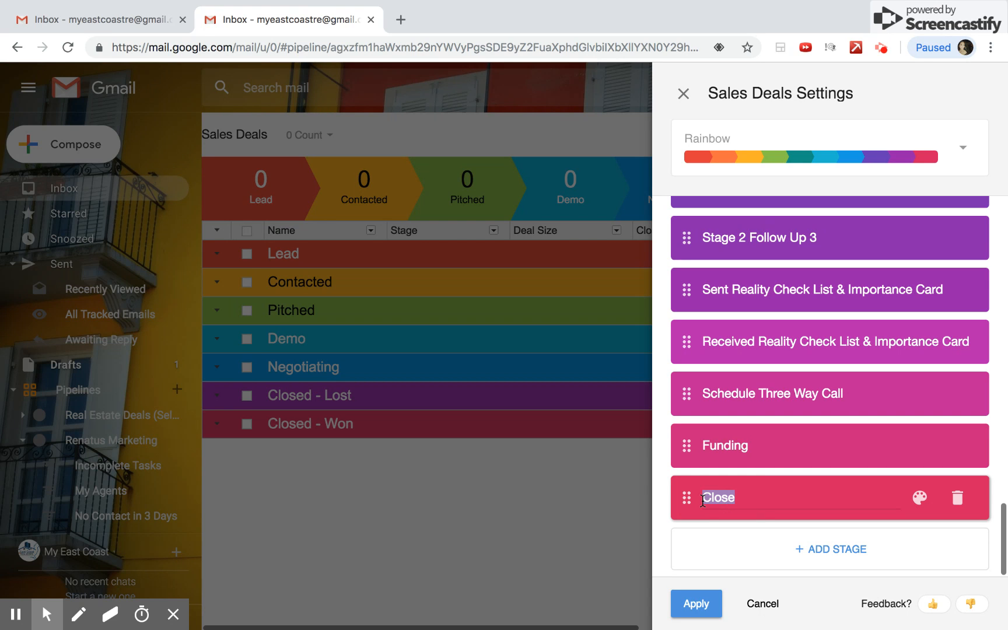
text(Sent Application)
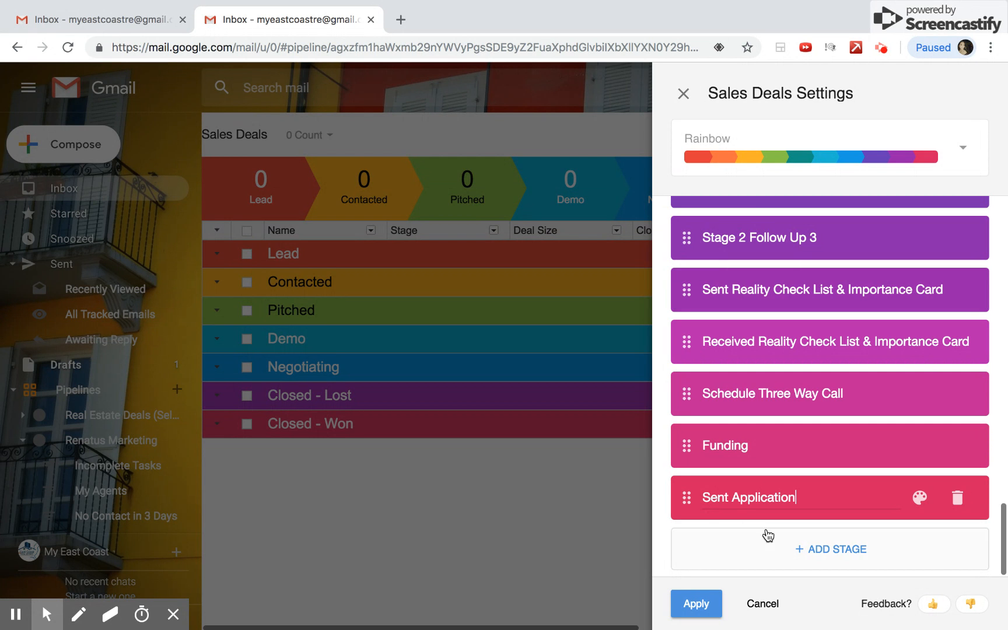
click(793, 548)
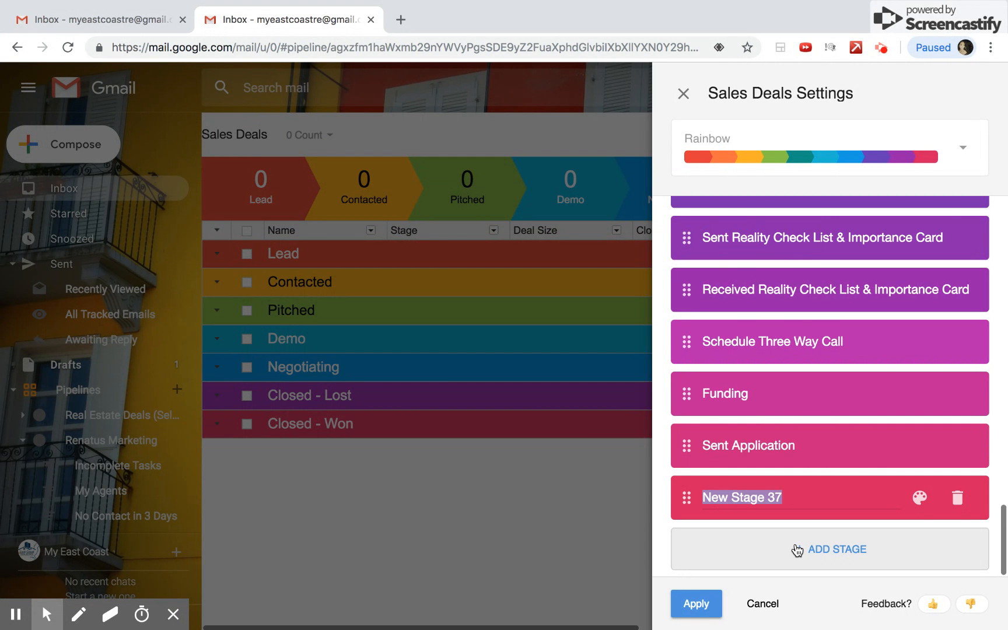
text(Close!)
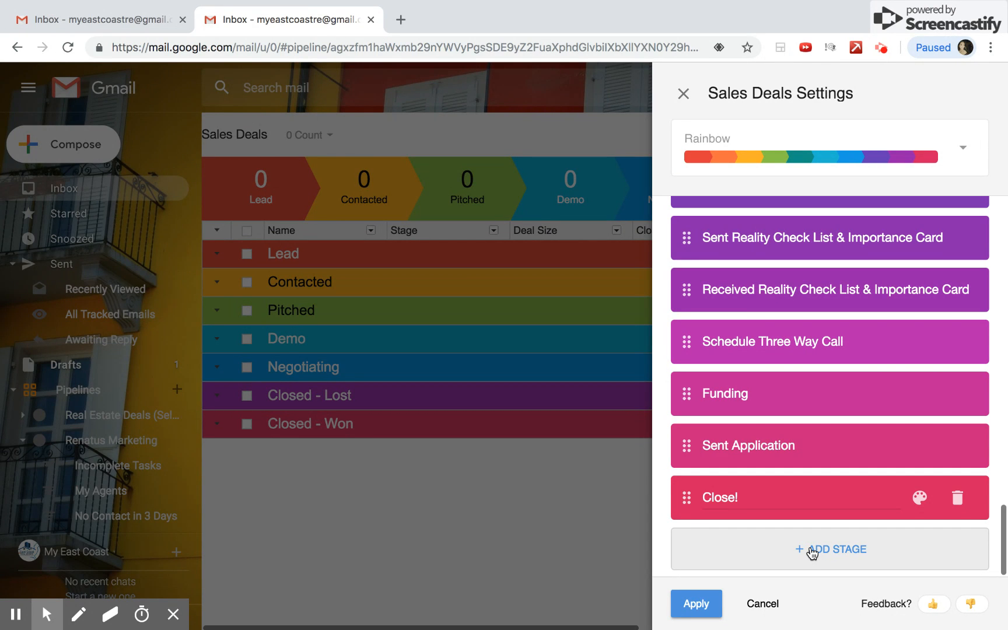
Add four stages named "Property Tour", "Super Saturday", "Real Estate Intensive" and "Success Webinar" at the end of the stage list
click(812, 551)
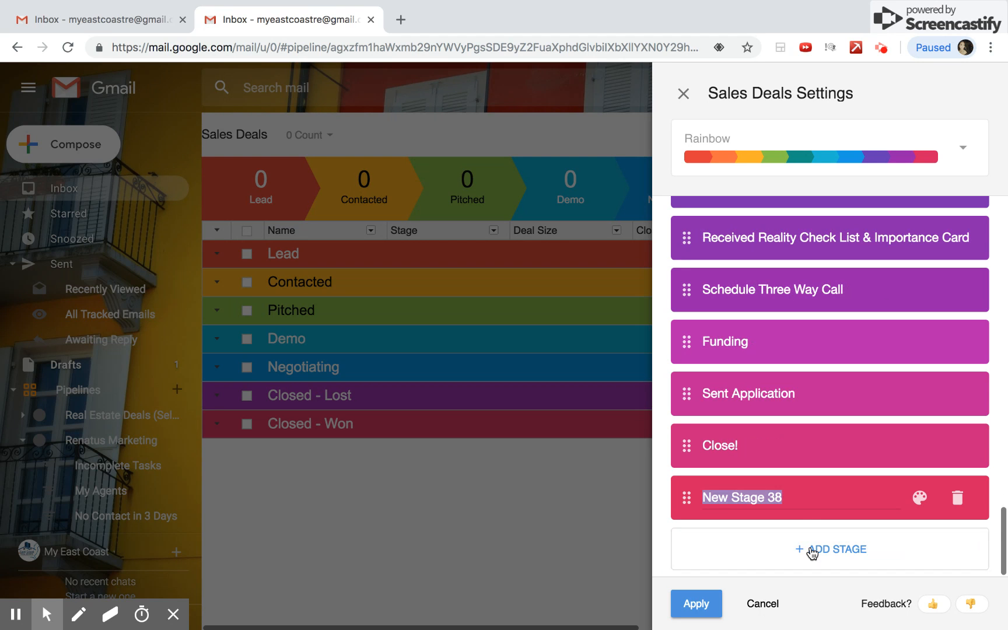
text(Property Tour)
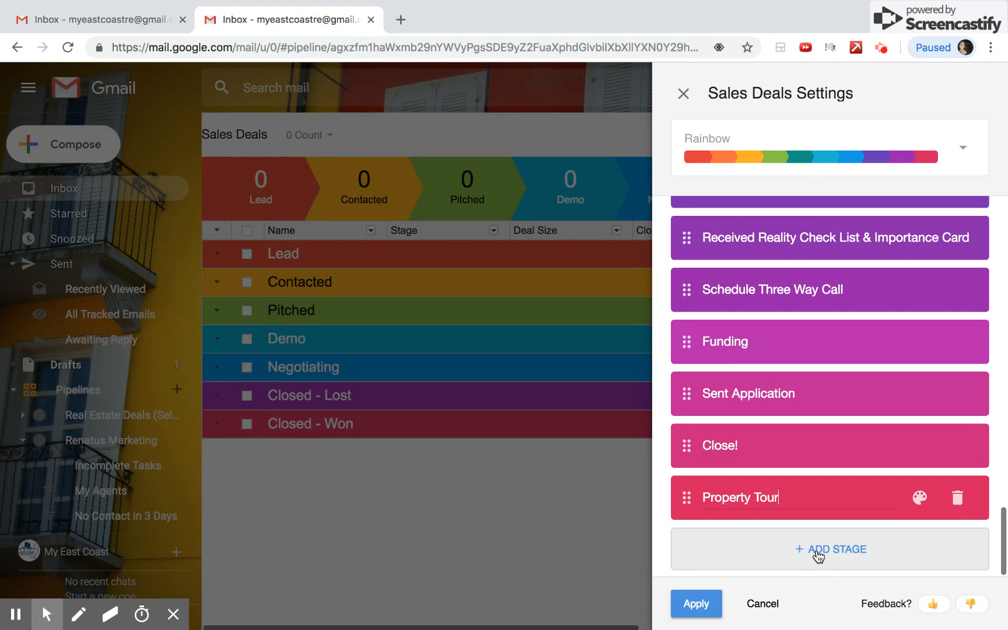
click(818, 554)
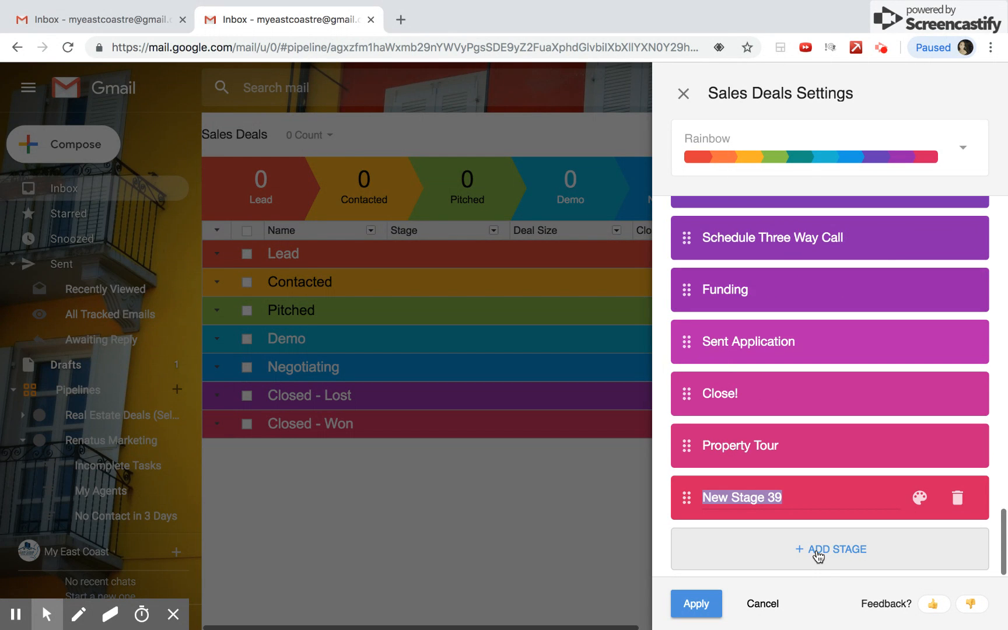
text(Super Saturday)
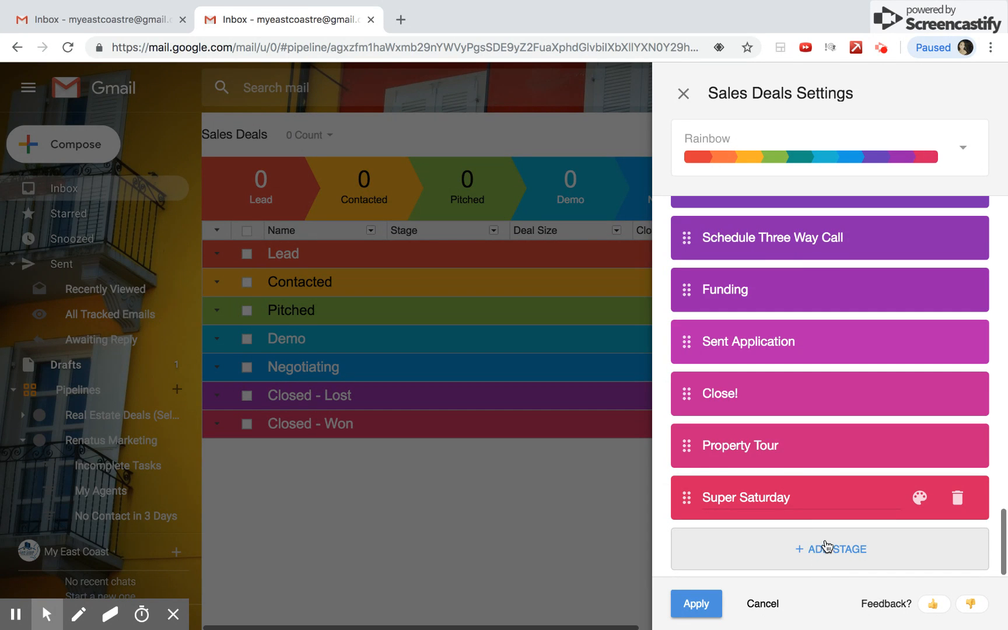
click(825, 548)
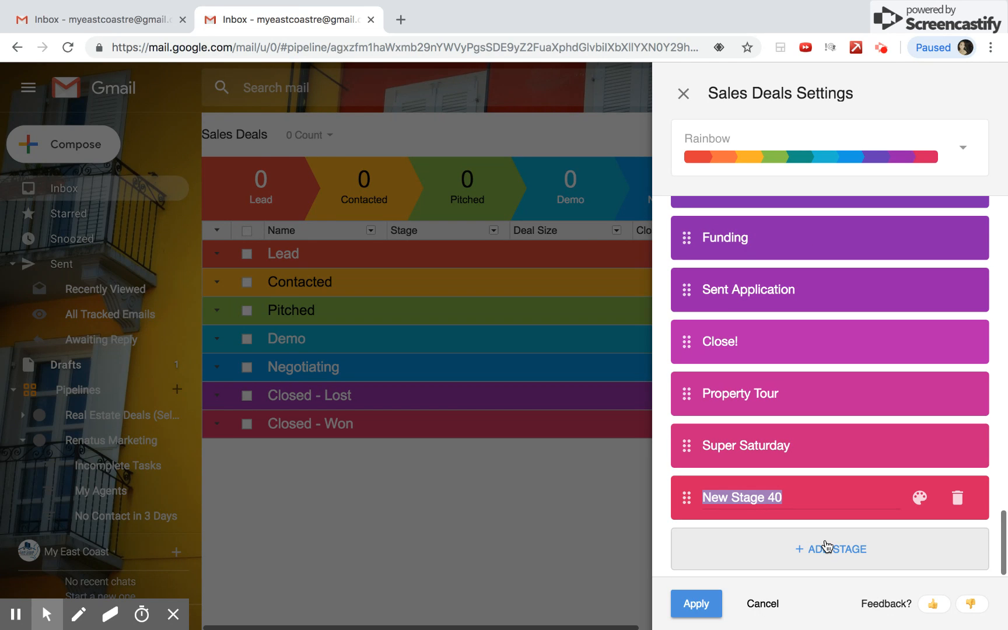
text(Real)
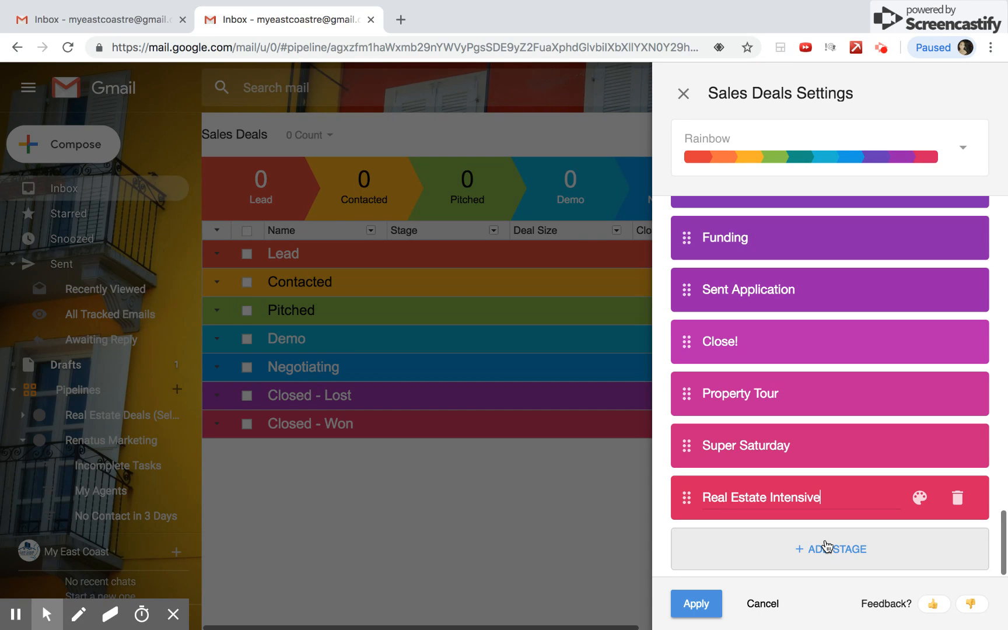
click(827, 546)
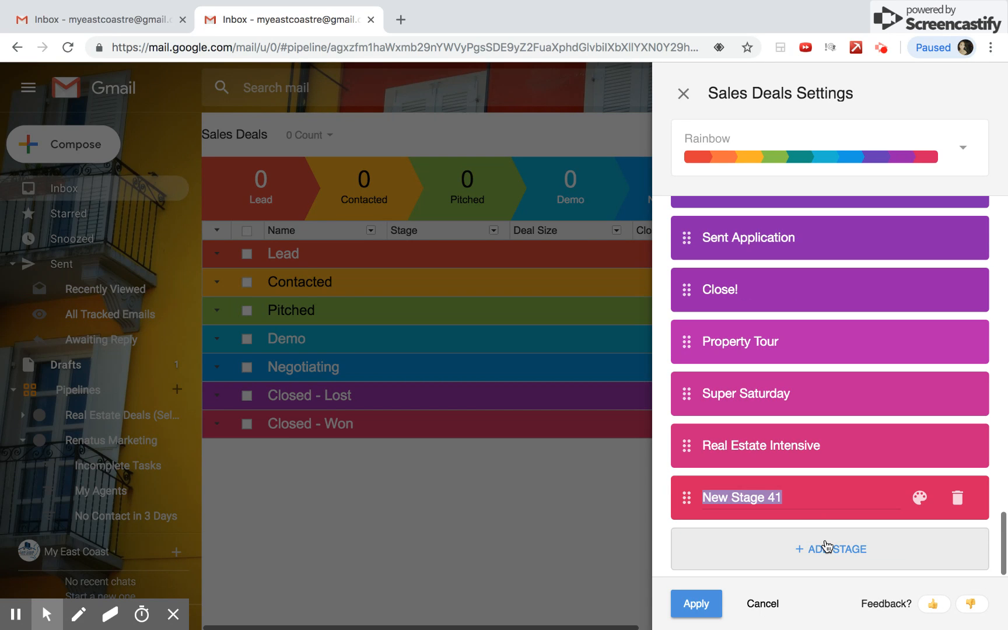
text(Success Webinar)
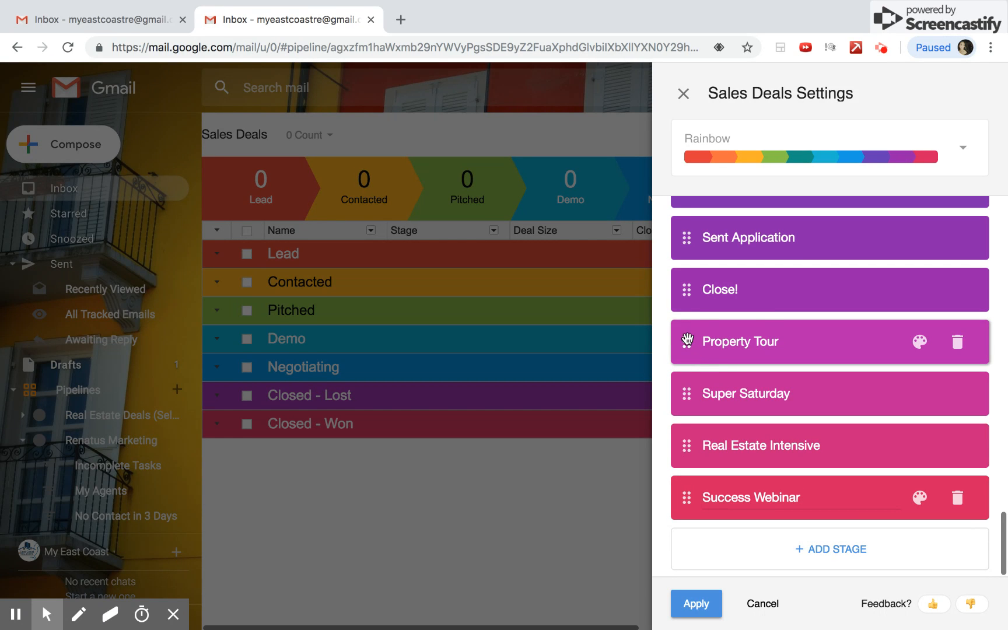
Move Property Tour, Super Saturday, Real Estate Intensive and Success Webinar, in that order, between the Funding and Sent Application stages
drag(683, 336, 677, 214)
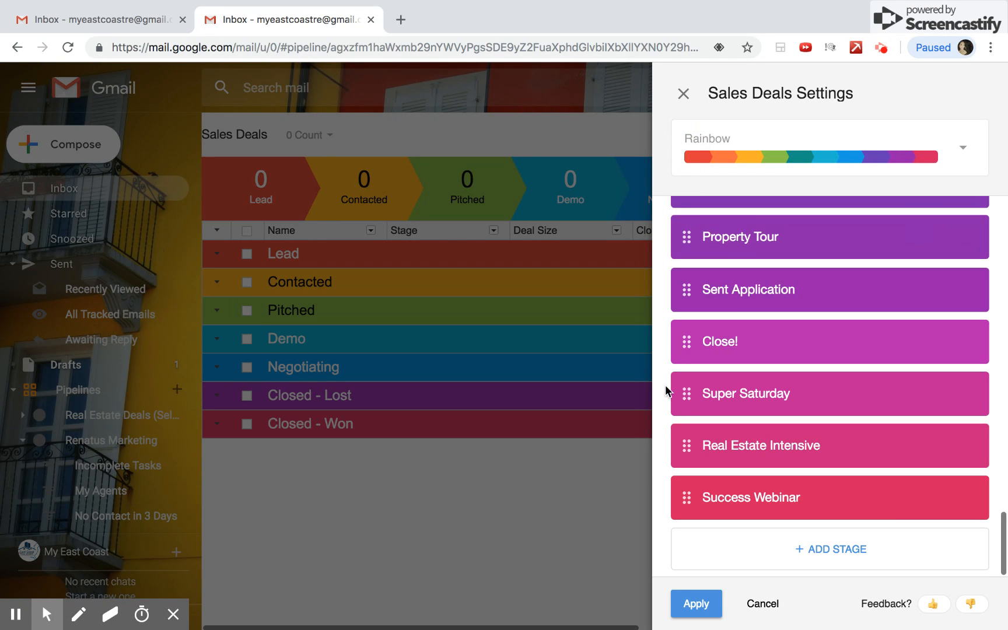
drag(683, 394, 680, 274)
drag(684, 445, 678, 326)
drag(678, 497, 681, 386)
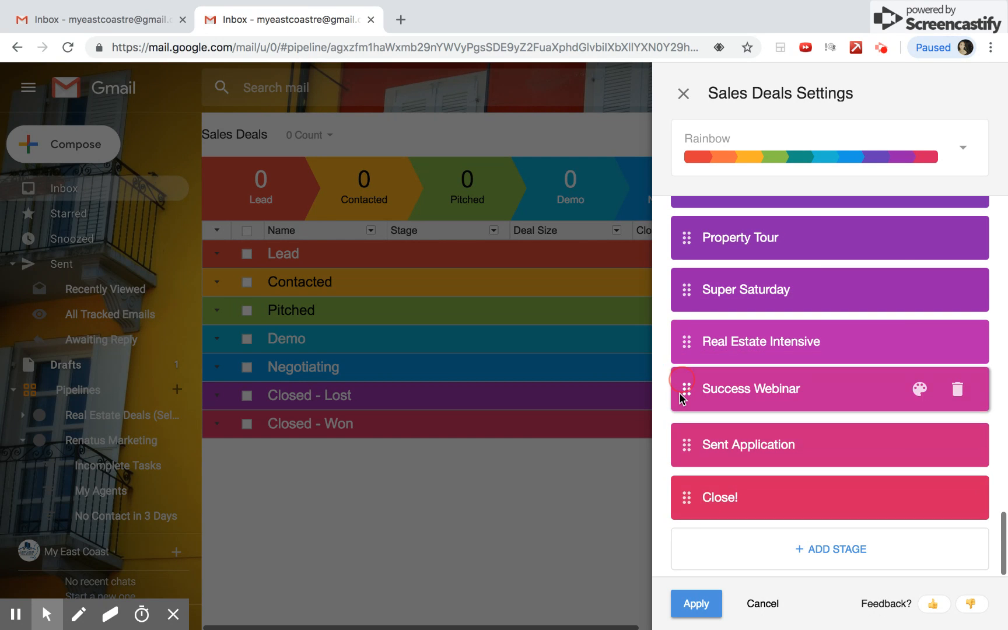
Move Property Tour, Super Saturday, Real Estate Intensive and Success Webinar, in that order, directly above "Sent Reality Check List & Importance Card"
scroll(680, 401, up, 5)
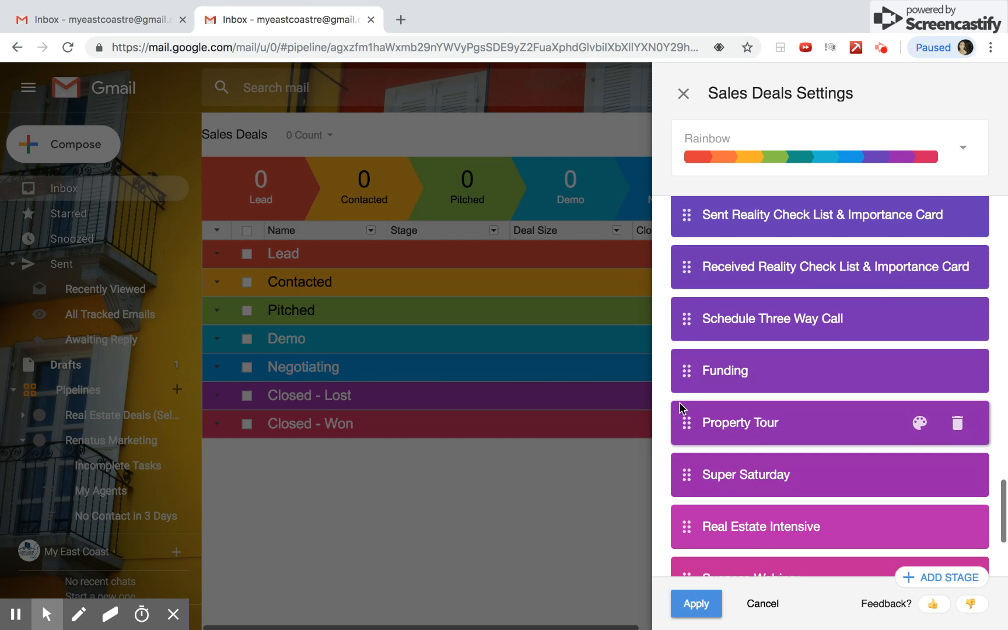
drag(683, 433, 687, 242)
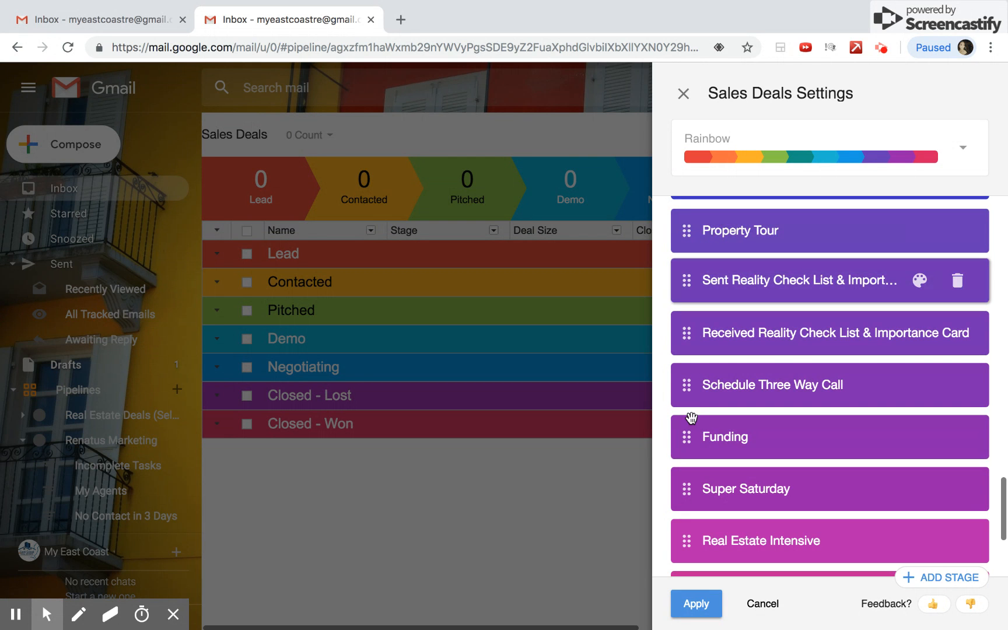
drag(686, 488, 686, 280)
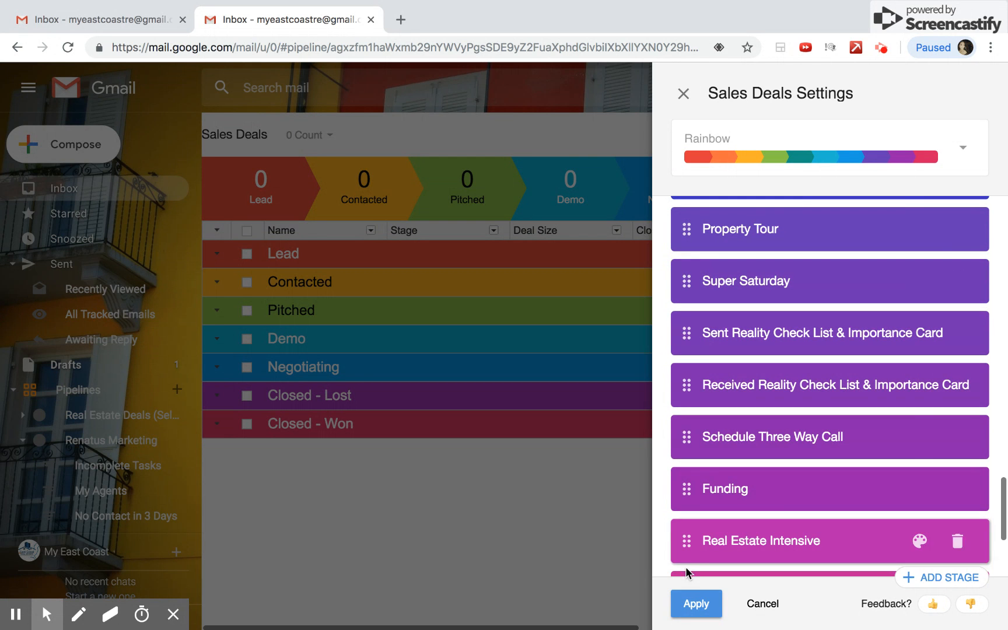
drag(687, 540, 689, 343)
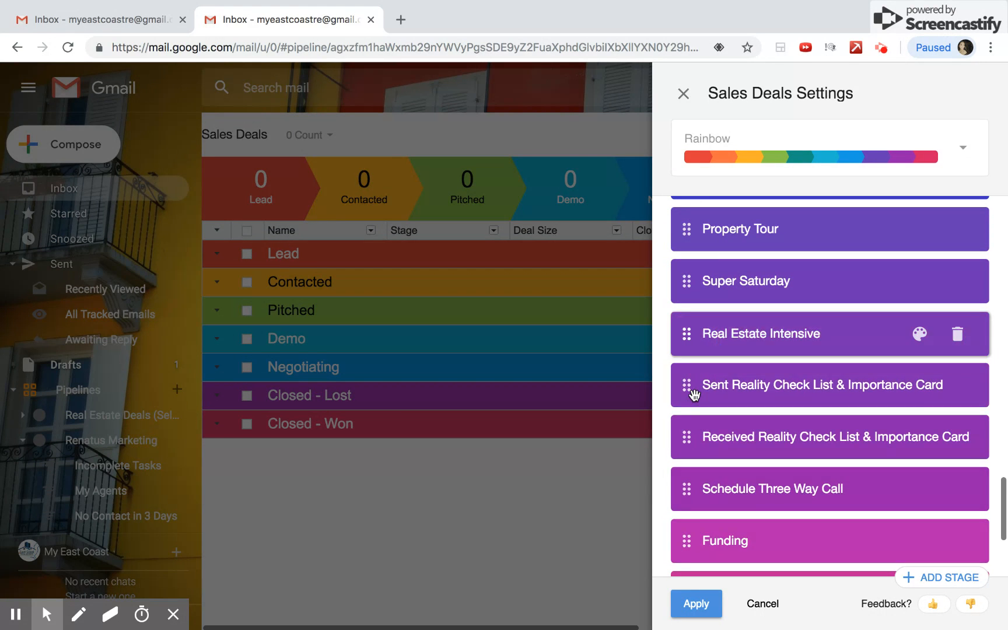
scroll(697, 425, down, 1)
drag(686, 545, 709, 326)
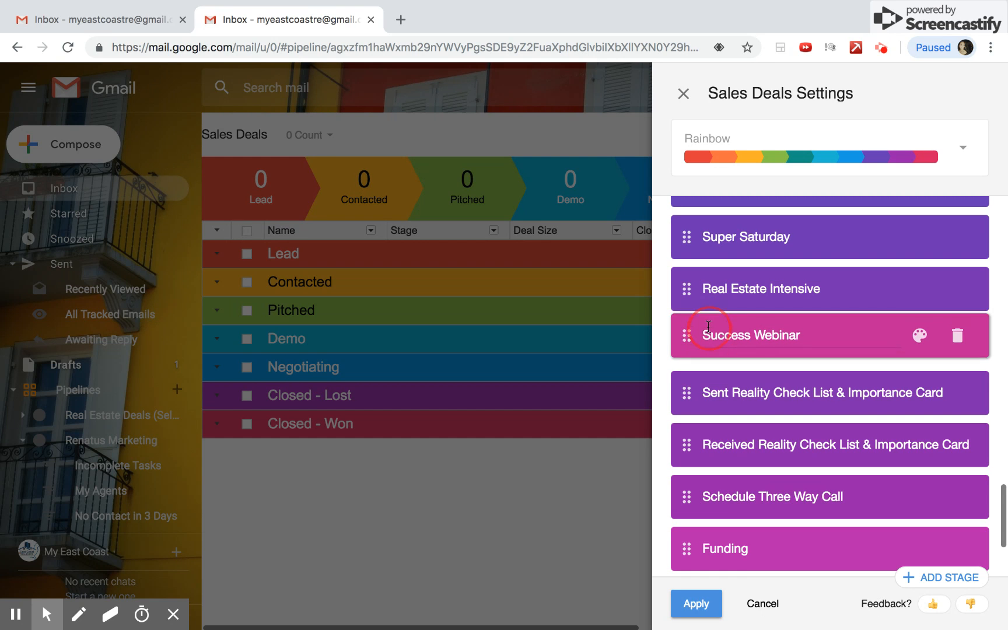
scroll(708, 325, up, 3)
scroll(708, 325, up, 4)
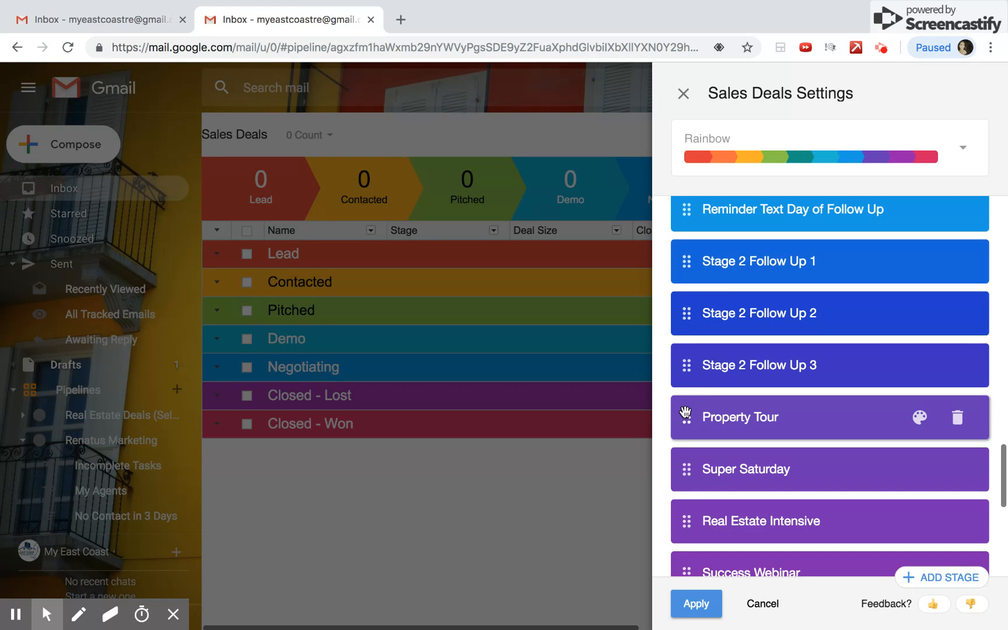
drag(686, 416, 698, 253)
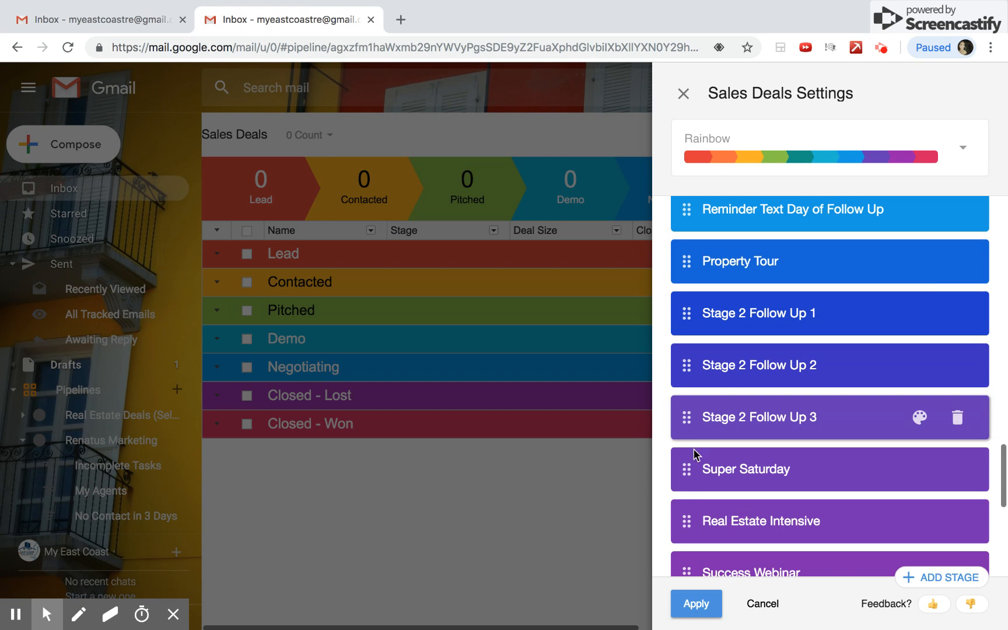
drag(686, 473, 686, 315)
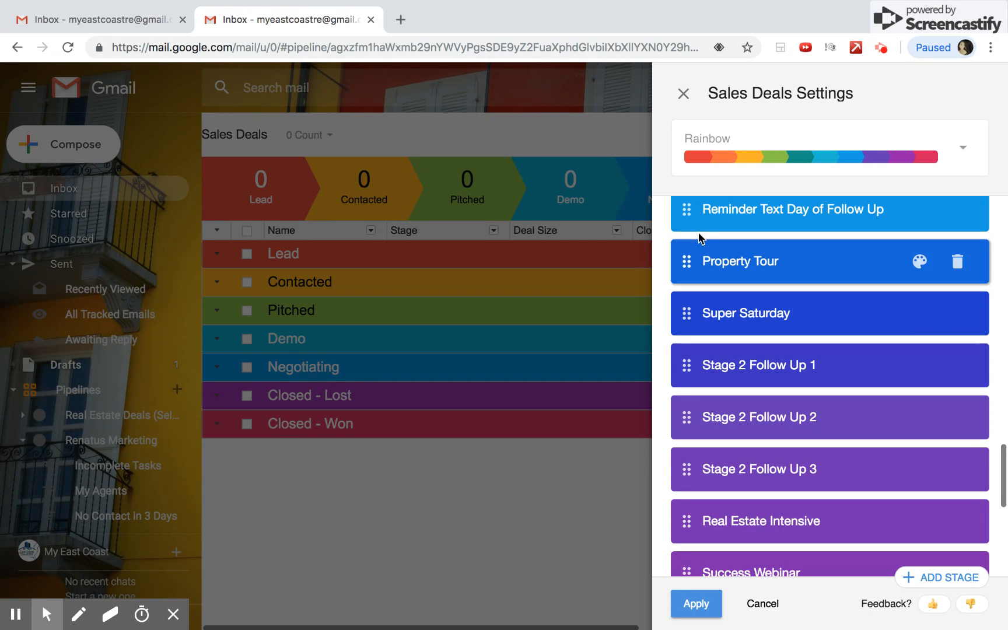
drag(689, 261, 684, 472)
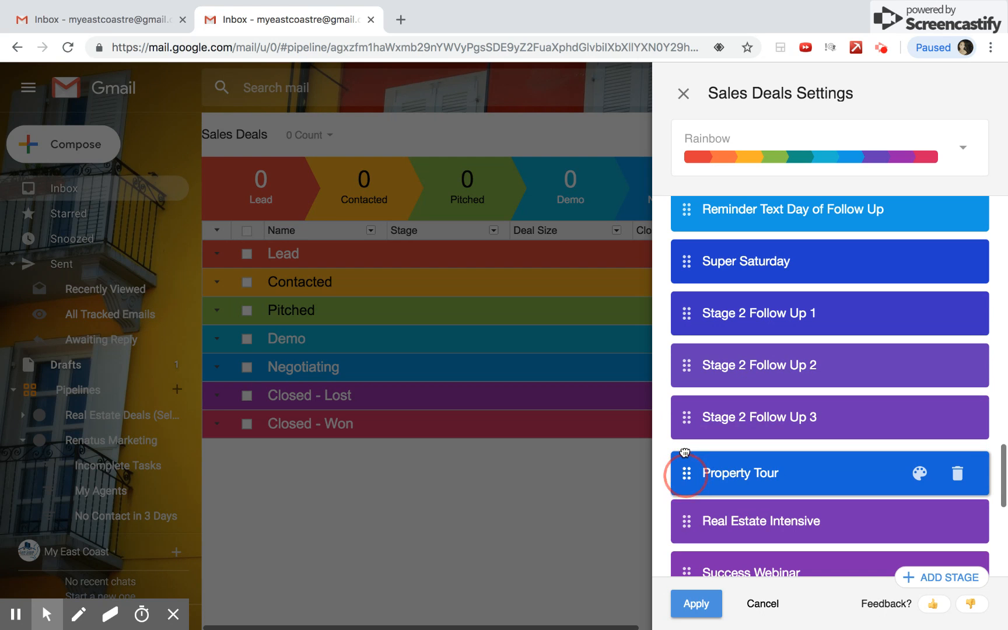
drag(688, 263, 688, 474)
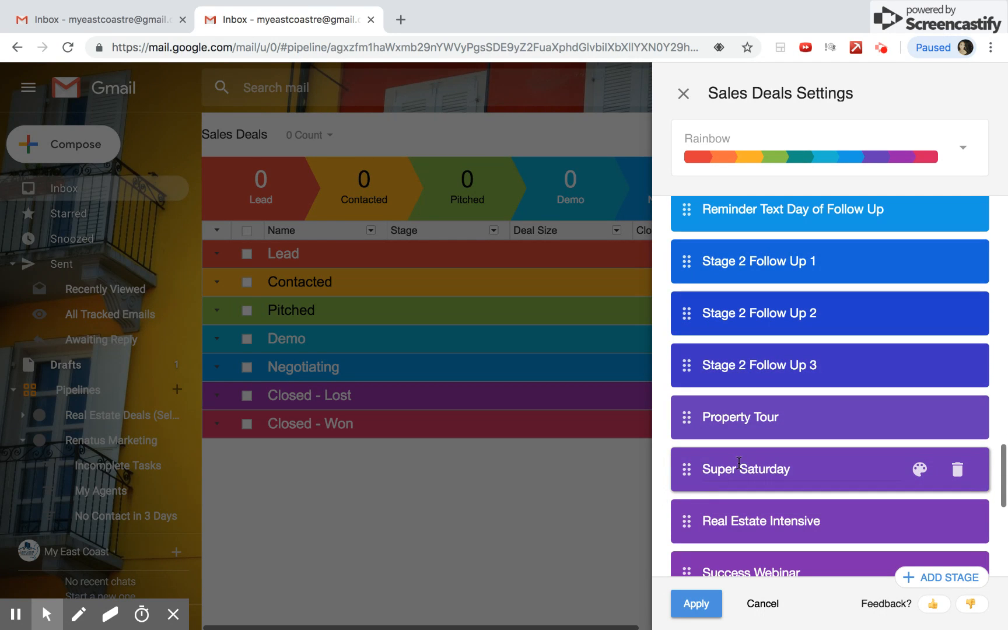
Check the end of the stage list and apply the stage changes to the Sales Deals pipeline
scroll(741, 465, down, 6)
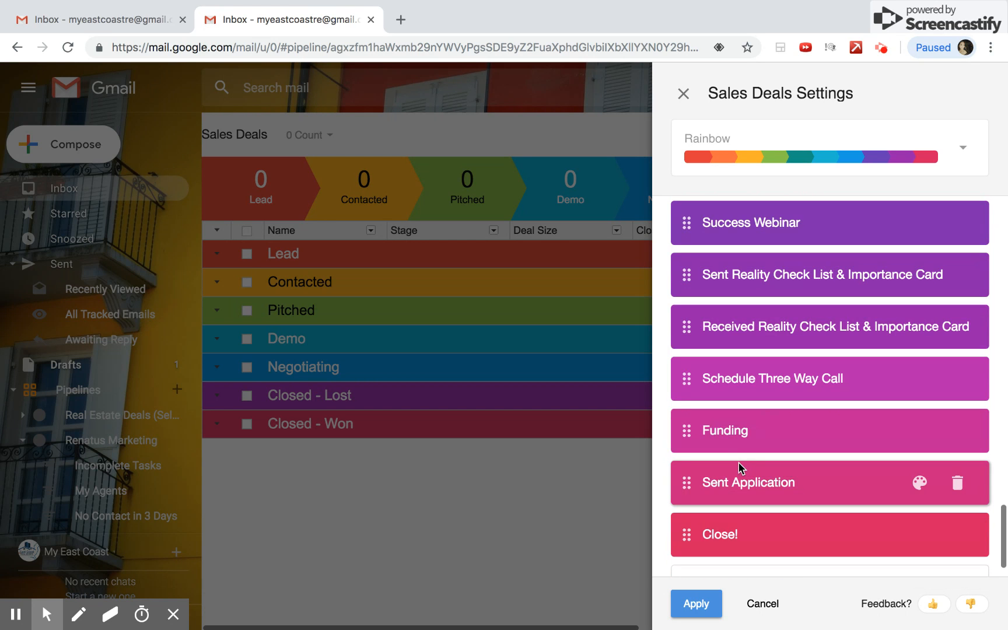
scroll(739, 467, down, 2)
click(691, 605)
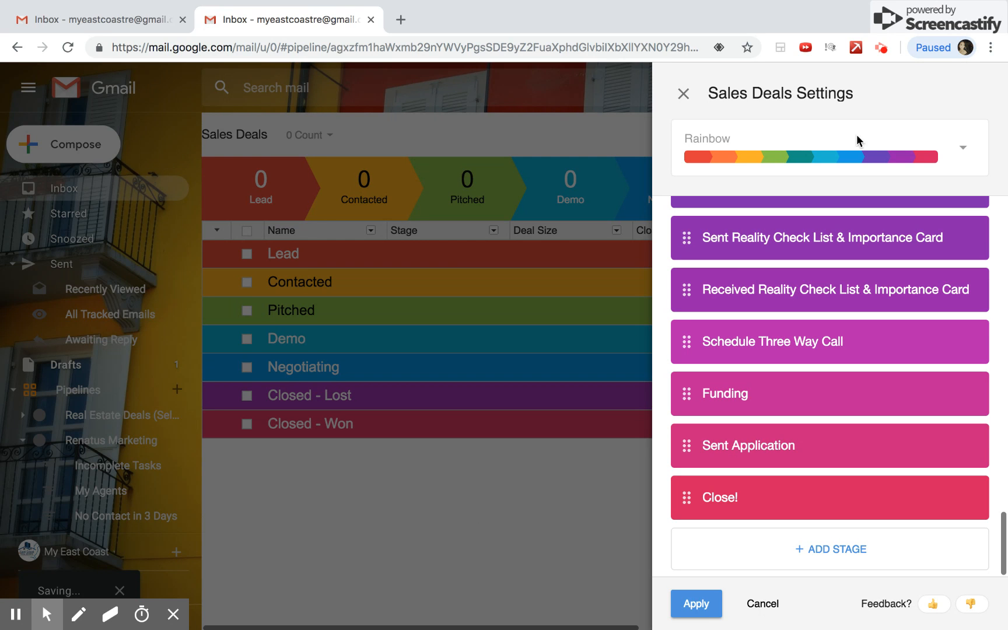
Change the Sales Deals pipeline's colour theme to Fire and Ice (Light) and apply it
click(967, 153)
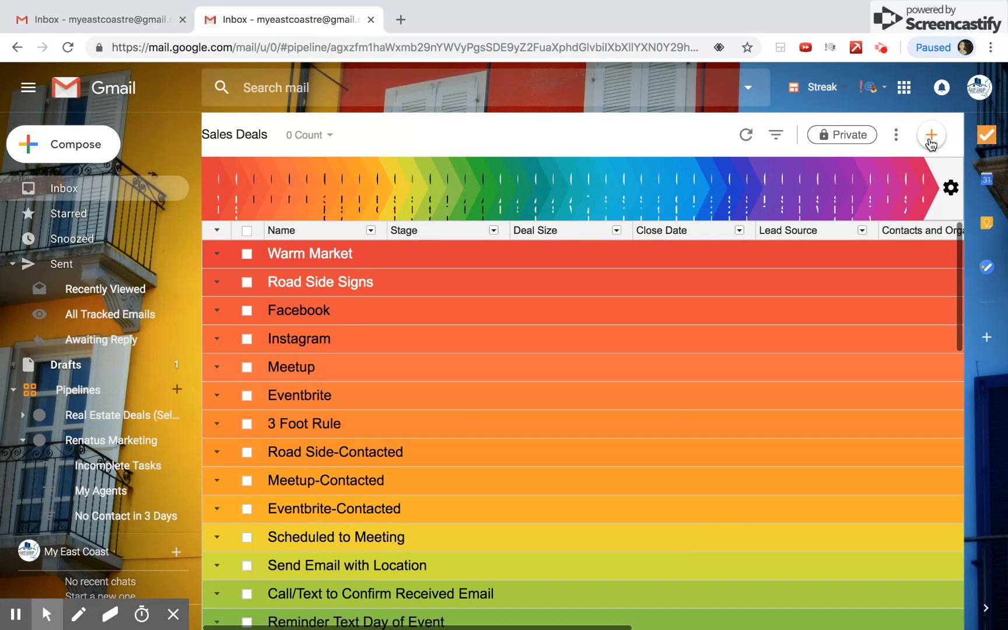
click(943, 194)
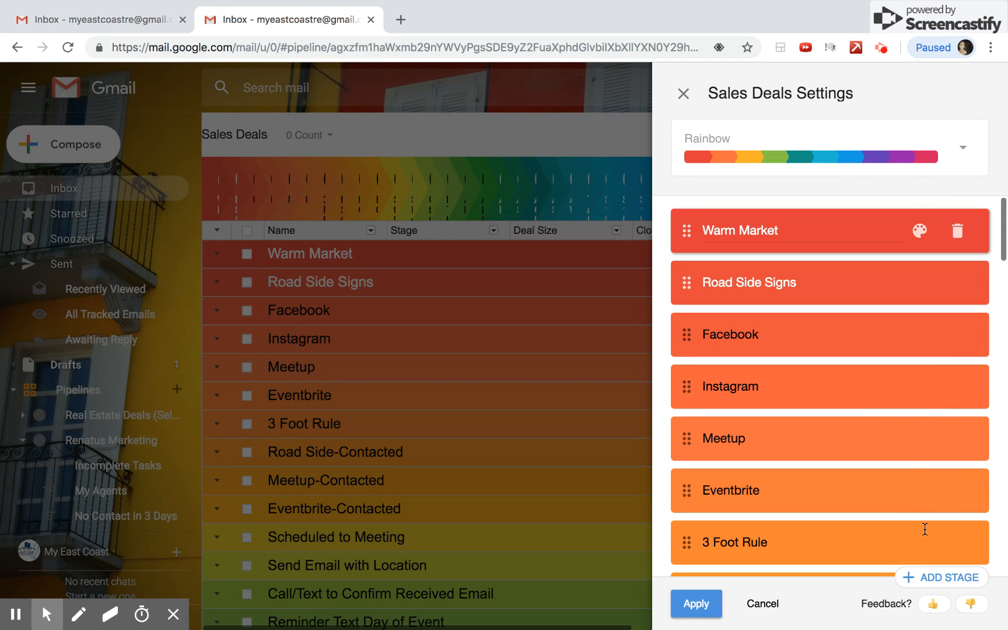
click(955, 153)
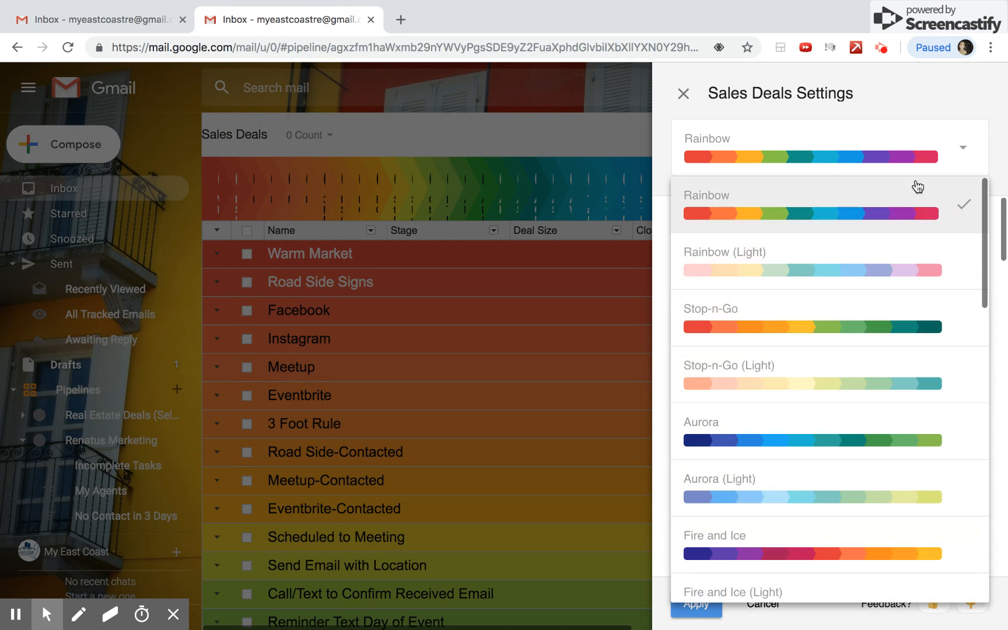
scroll(887, 383, down, 3)
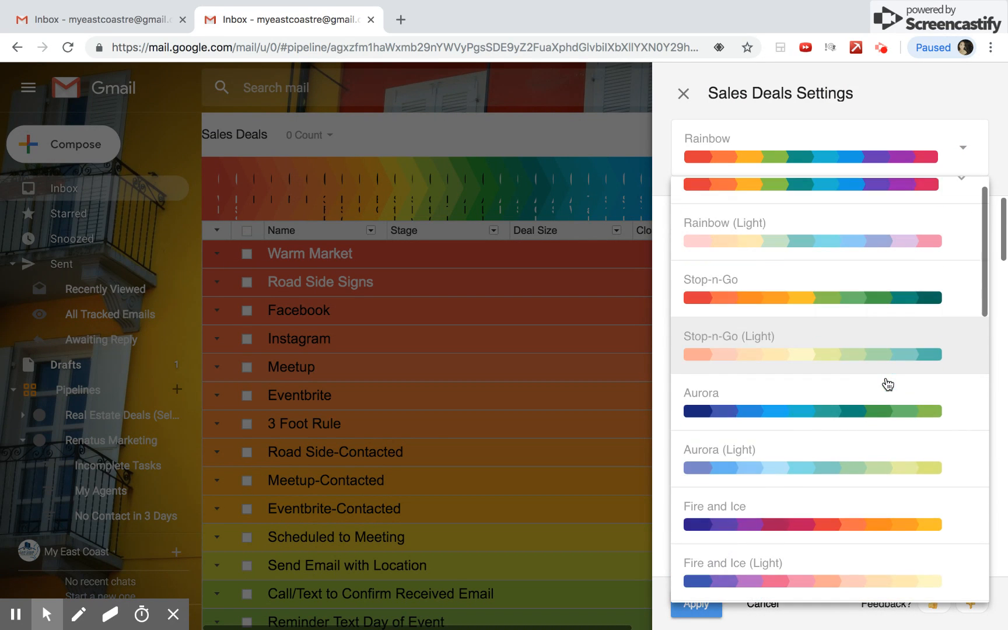
scroll(887, 384, down, 4)
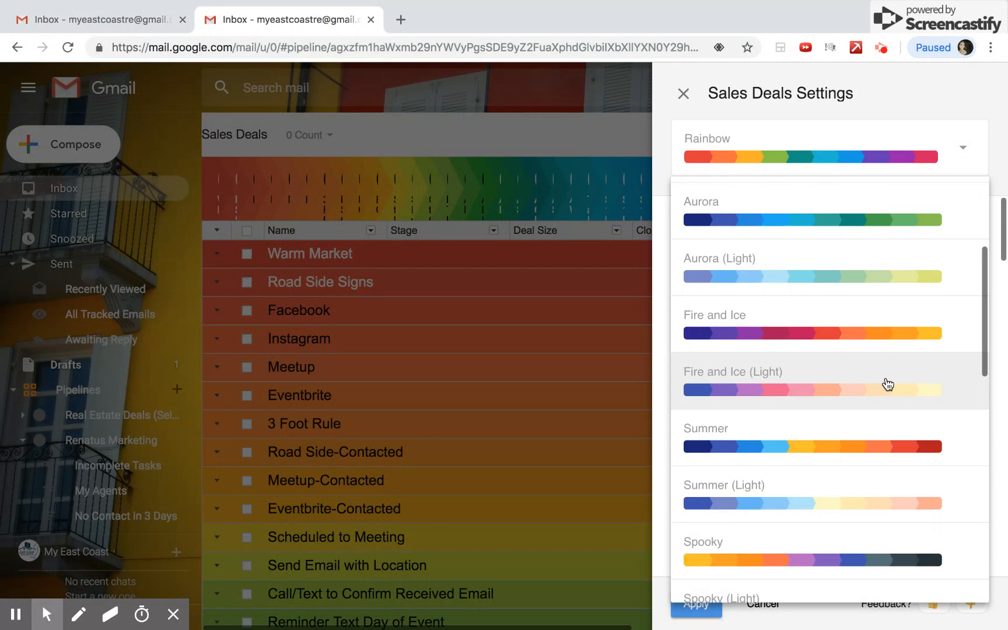
scroll(886, 384, down, 1)
click(864, 362)
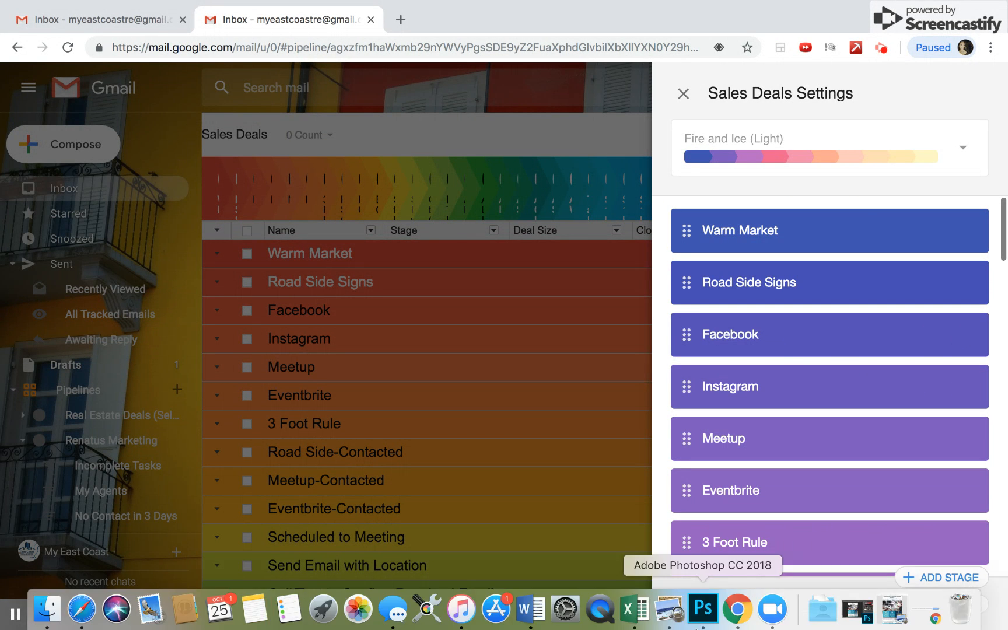
click(695, 604)
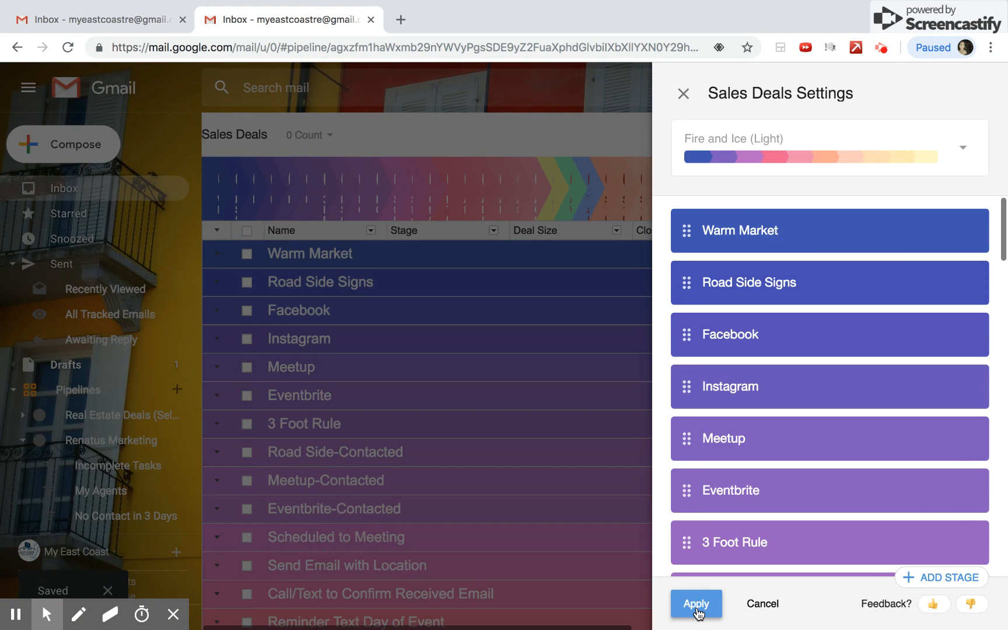
Review the recoloured stage list of the Sales Deals pipeline from Warm Market down to Close!
scroll(582, 449, down, 15)
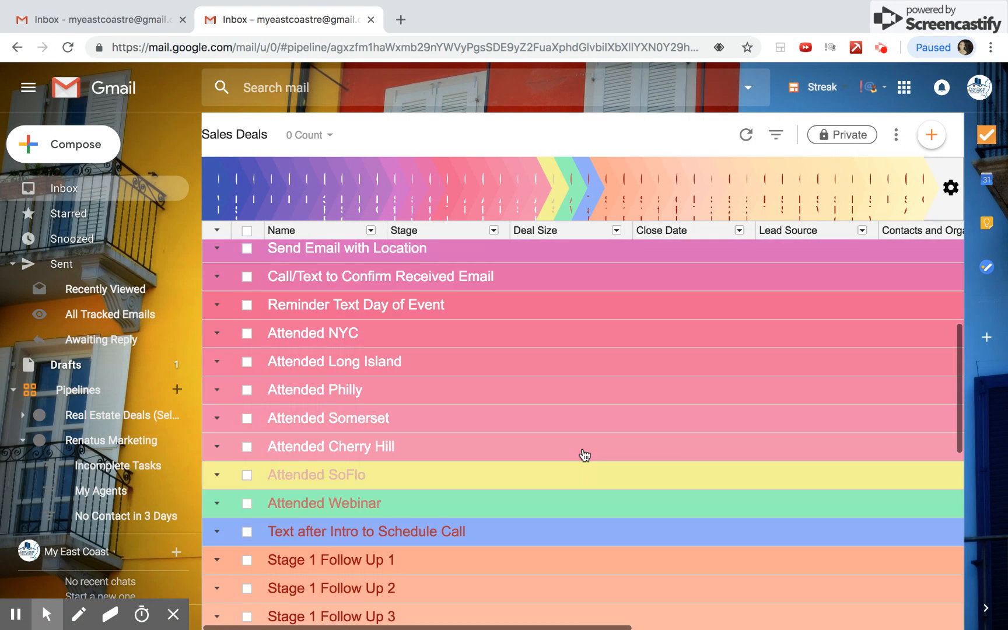
scroll(582, 454, down, 1)
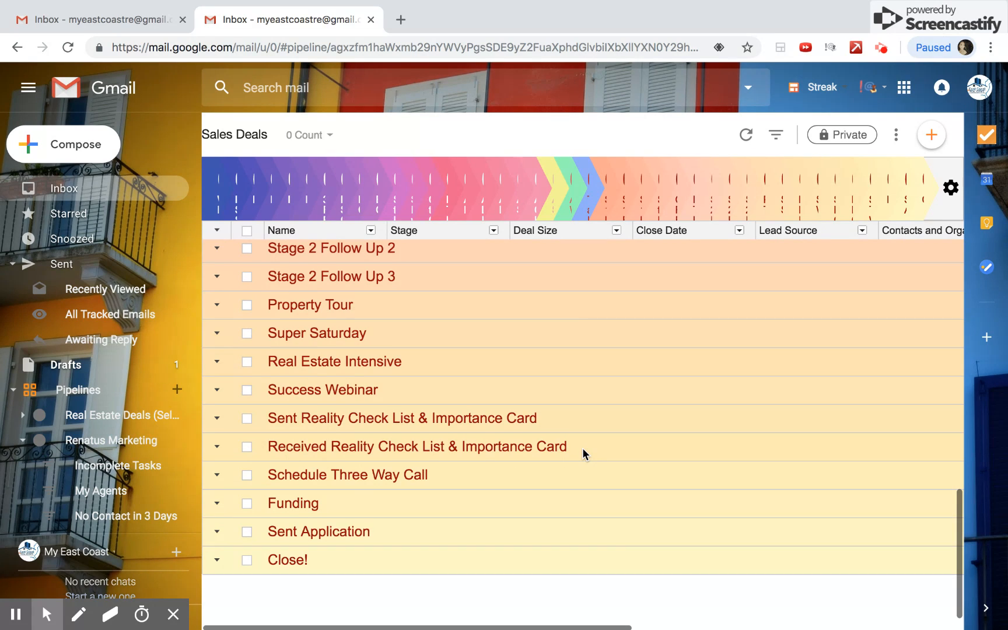
scroll(582, 454, up, 16)
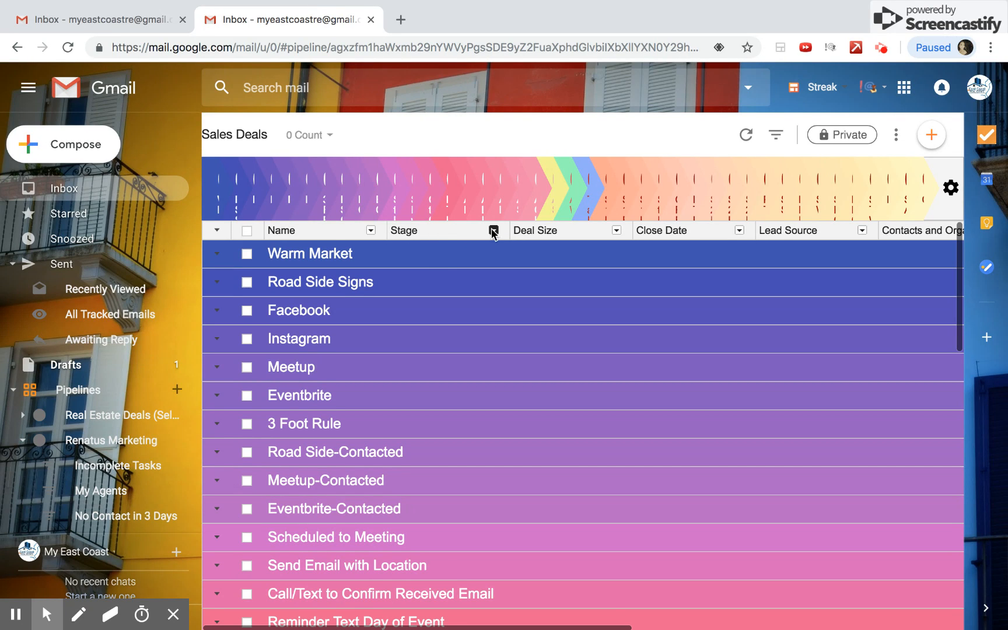
Examine the Name column's options, including the column types offered for inserting a new column
click(306, 232)
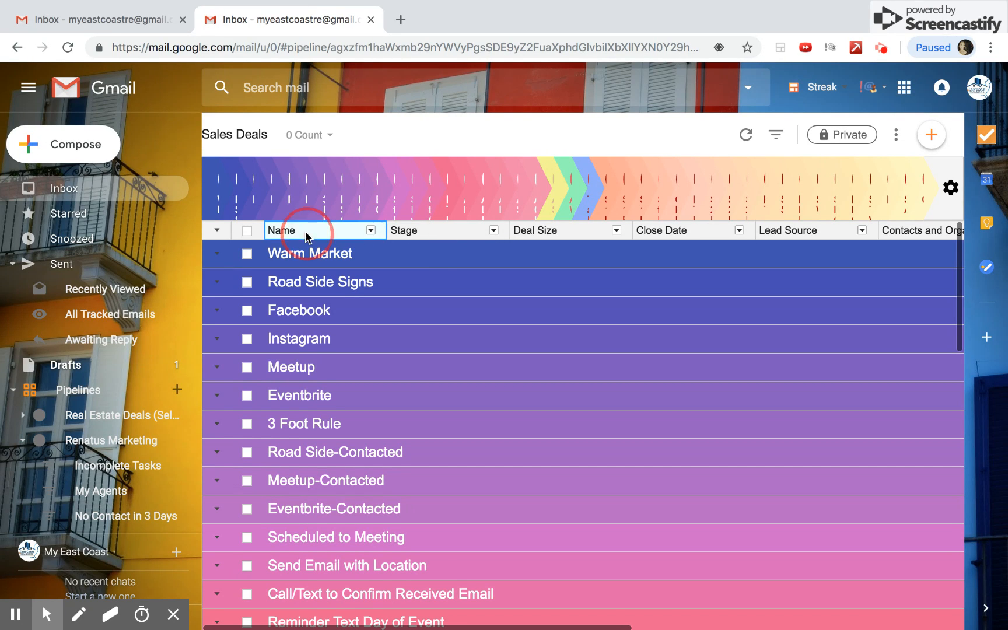
click(274, 231)
click(371, 230)
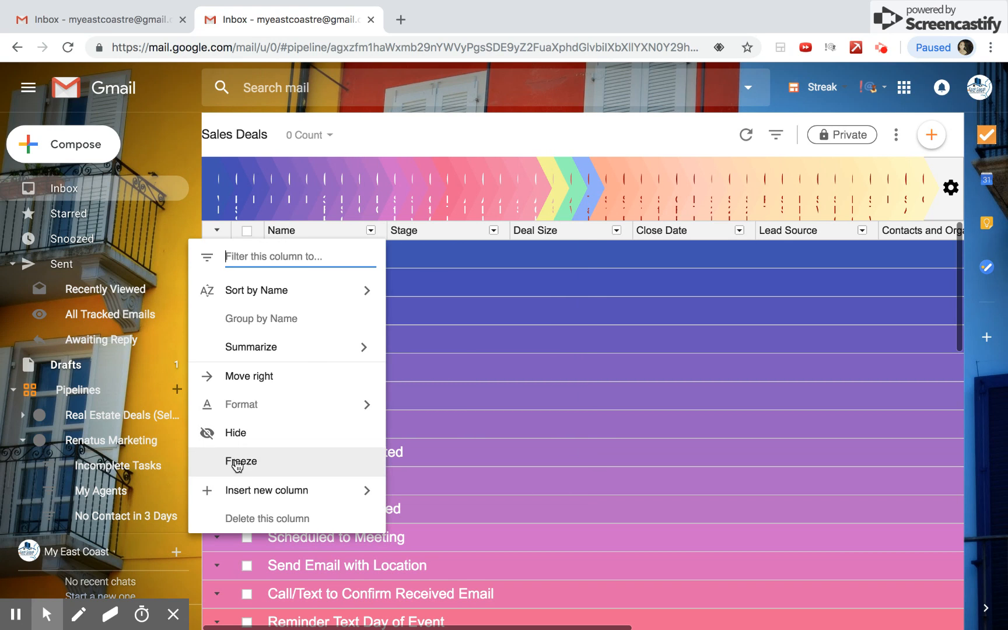
click(266, 490)
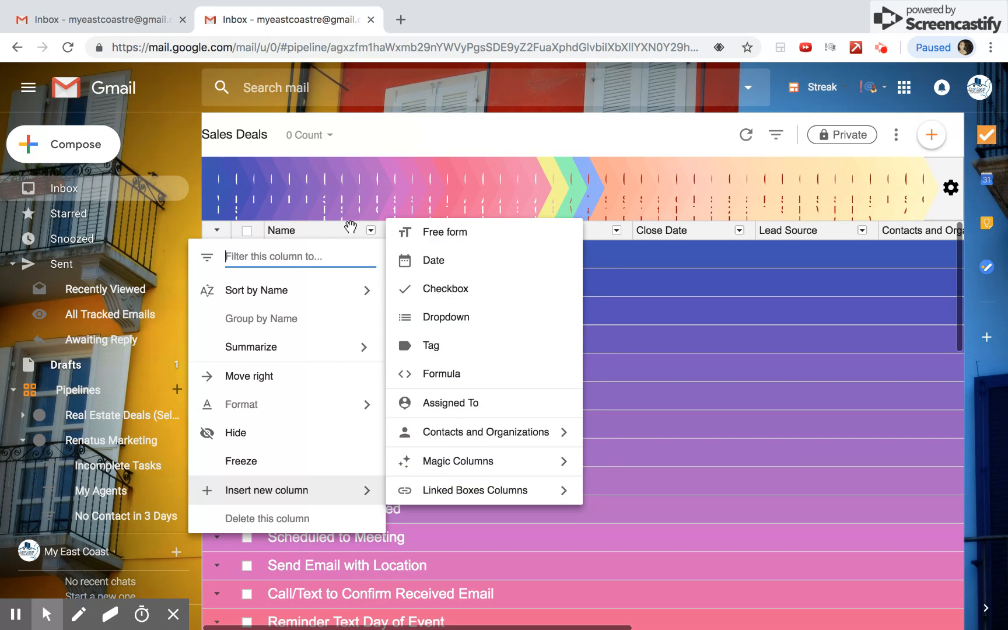
click(350, 228)
Try to delete the Stage column from the Sales Deals pipeline
click(493, 230)
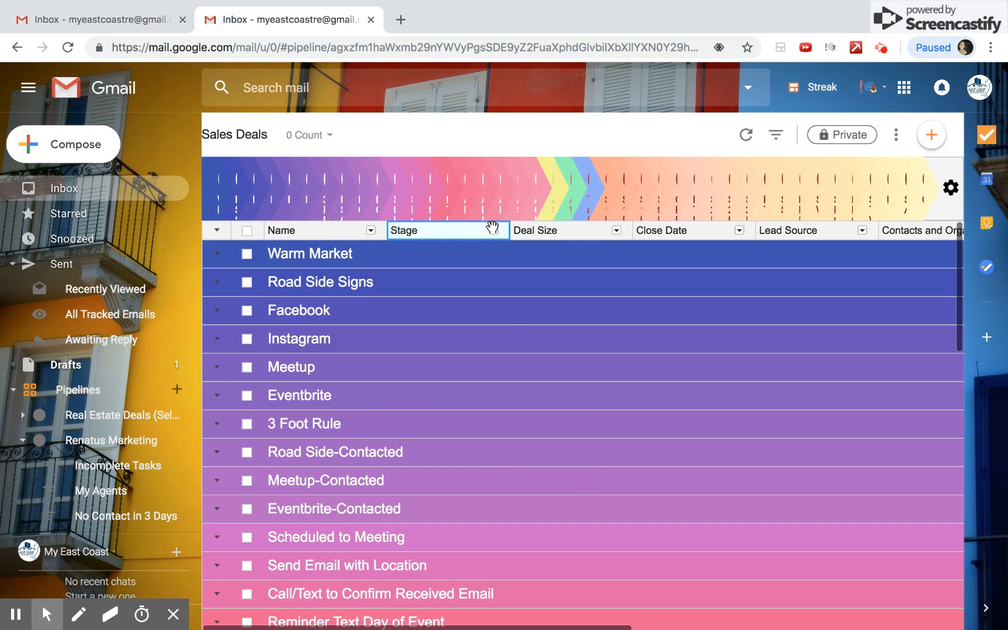
click(493, 231)
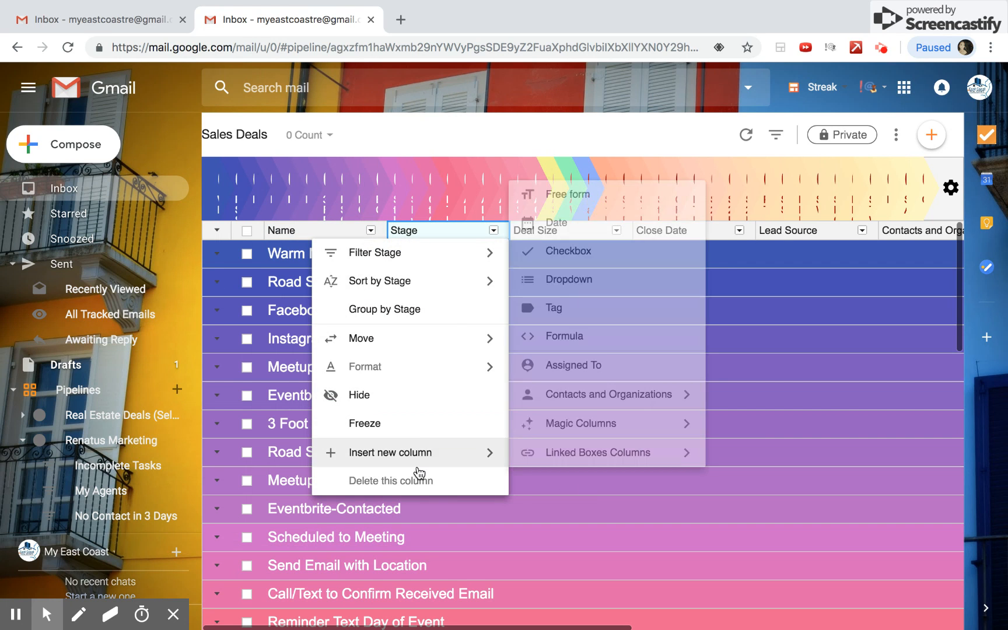
click(415, 482)
click(493, 229)
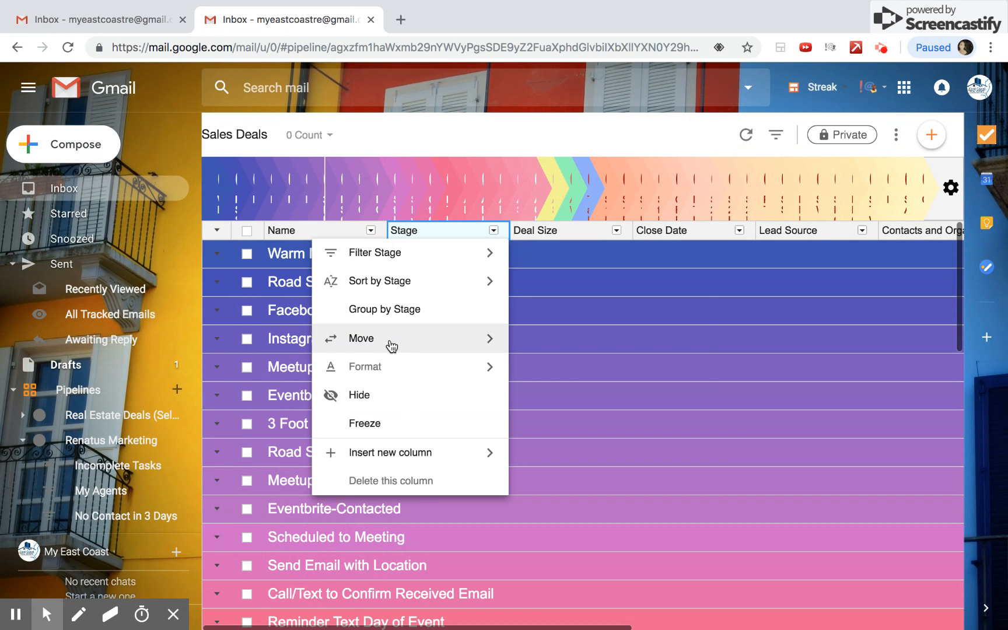
click(518, 230)
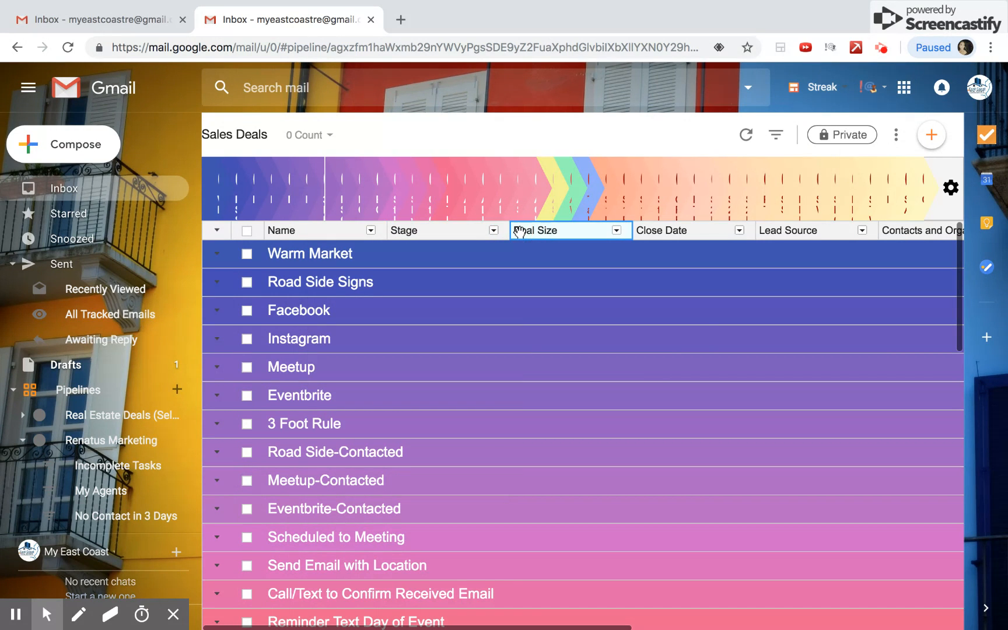
Delete the Deal Size and Close Date columns with all their data from the Sales Deals pipeline
click(616, 230)
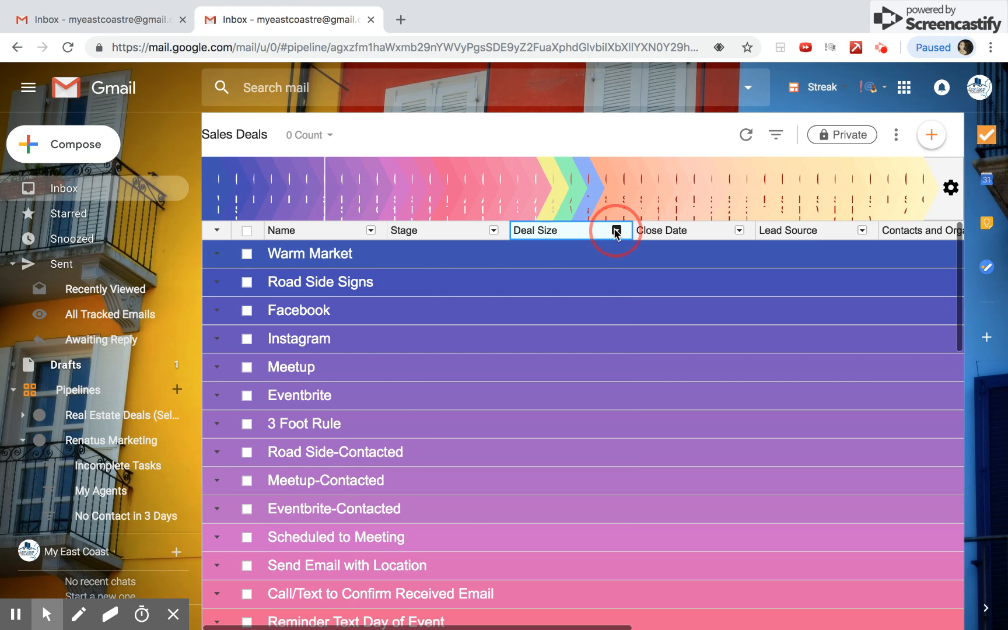
click(546, 519)
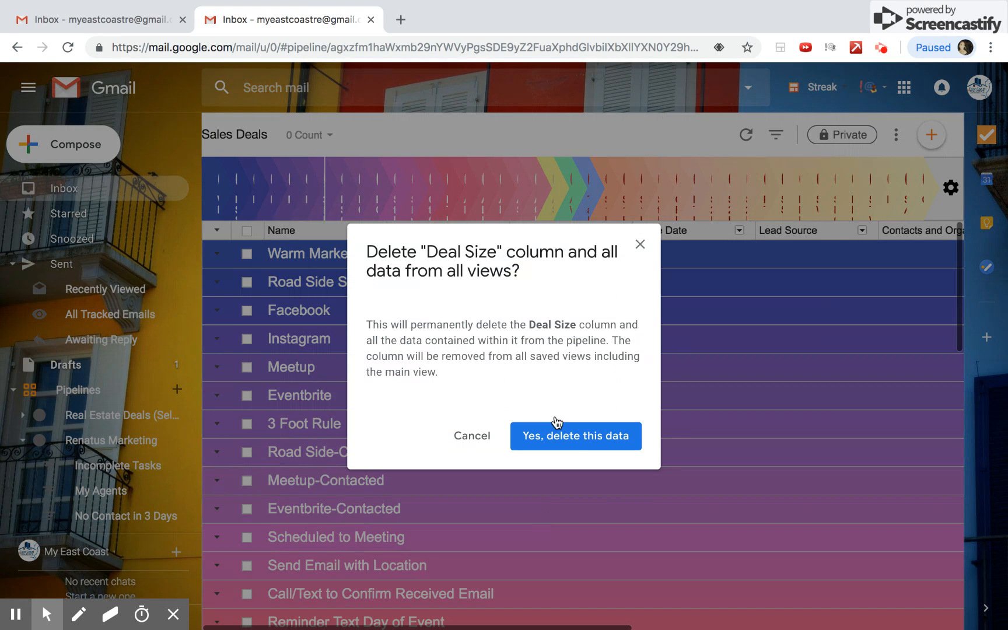
click(579, 451)
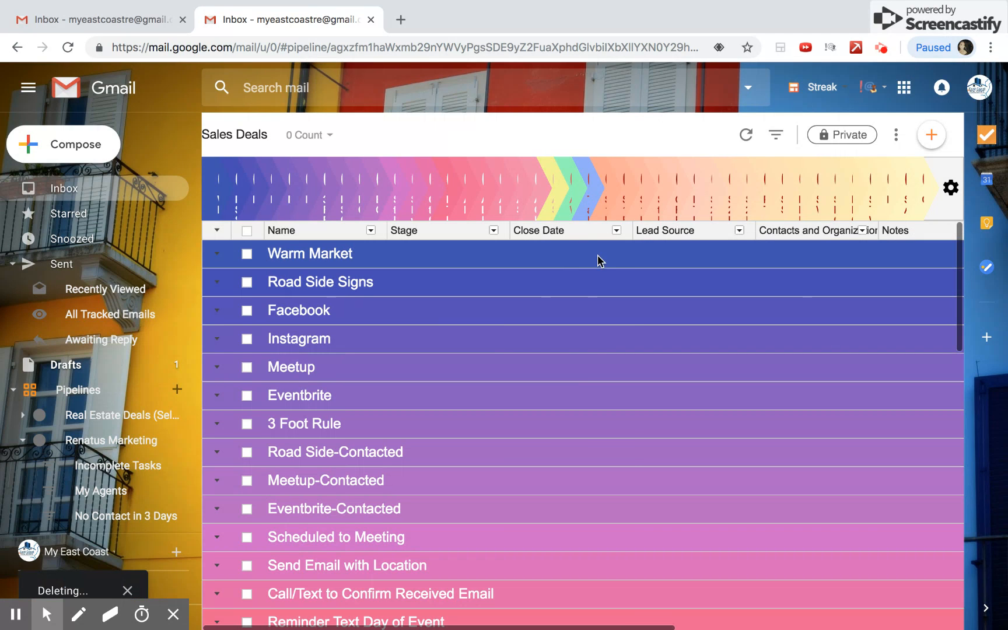
click(616, 231)
click(558, 507)
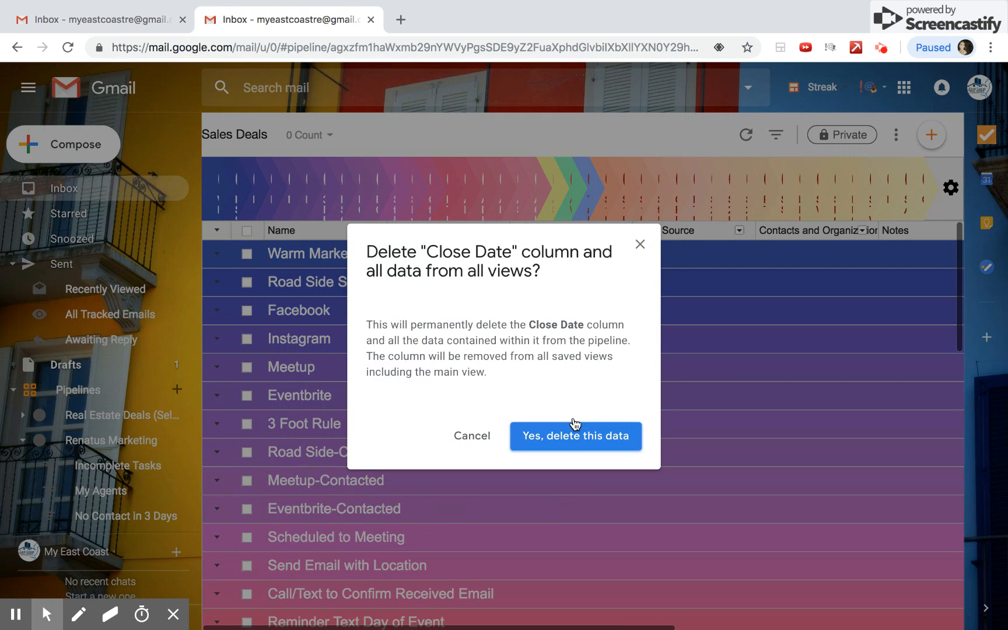
click(587, 441)
Delete the Lead Source column with its data and remove the Contacts and Organizations column
click(616, 231)
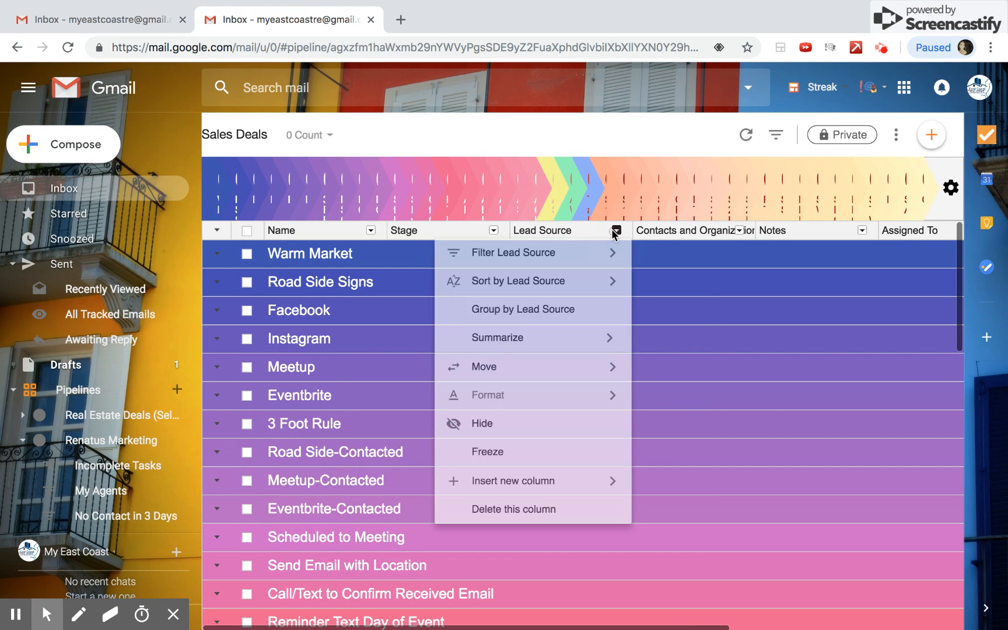
click(550, 510)
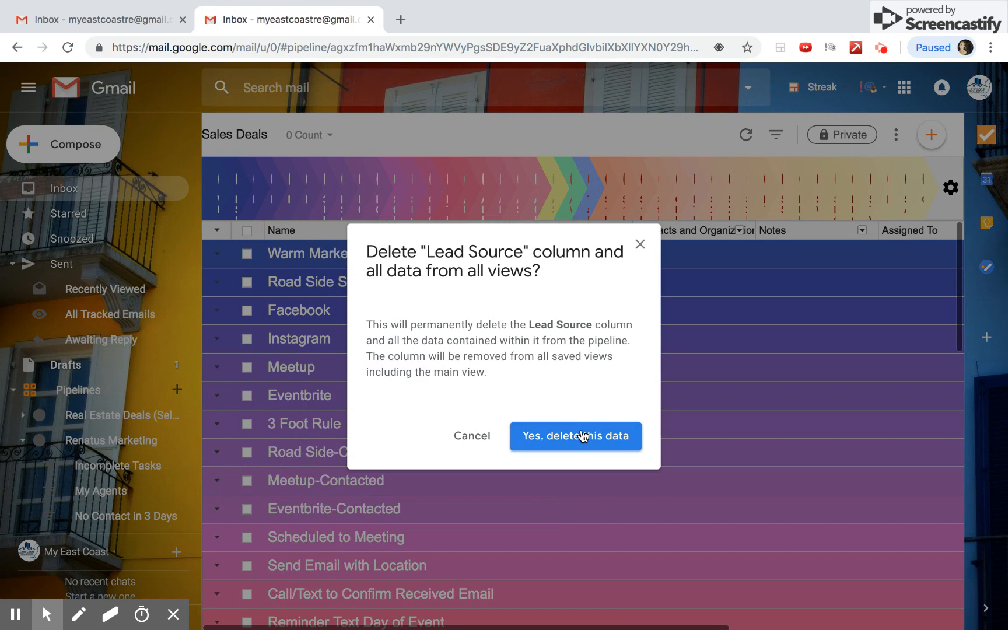
click(581, 435)
click(616, 230)
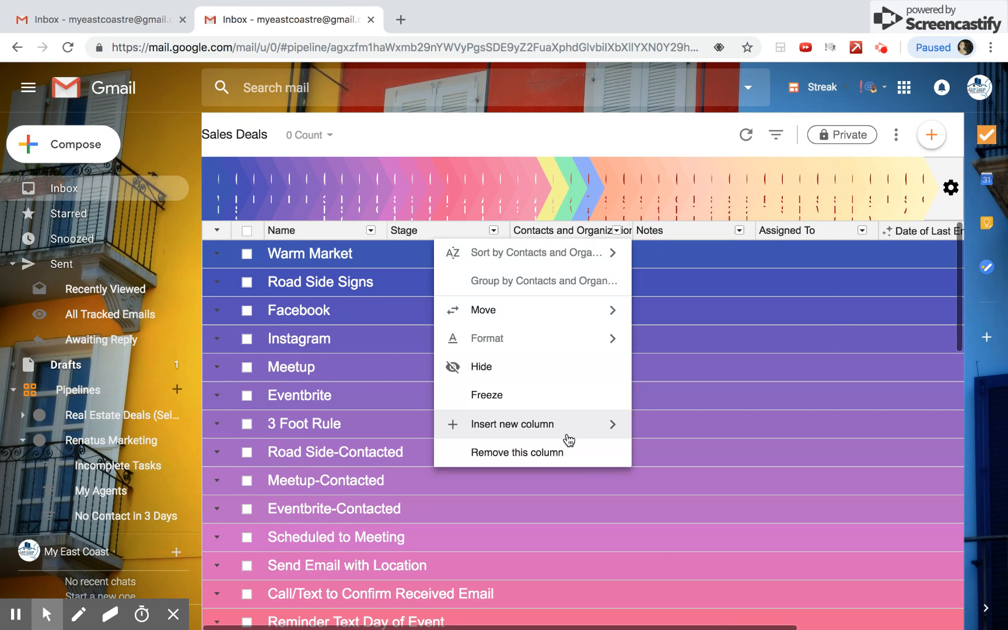
click(562, 452)
Remove the Assigned To and Date of Last Email columns from the Sales Deals pipeline
click(616, 230)
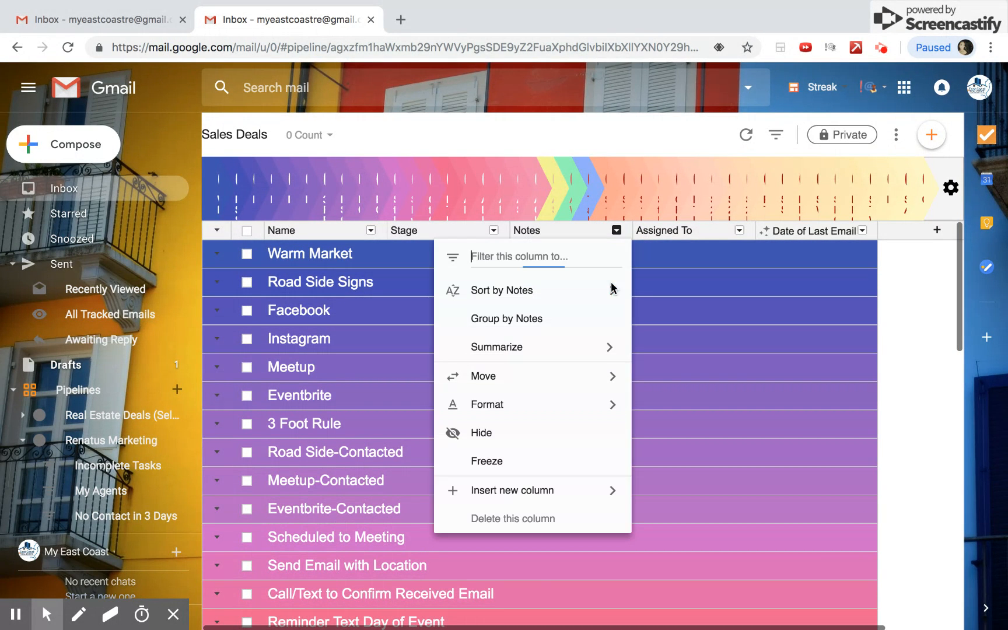
click(738, 231)
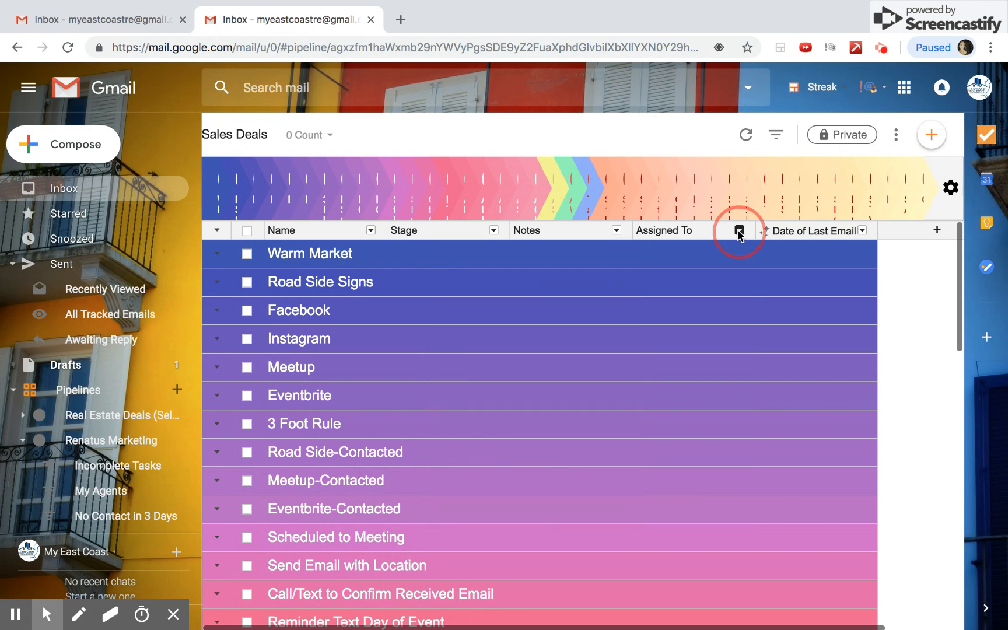
click(655, 510)
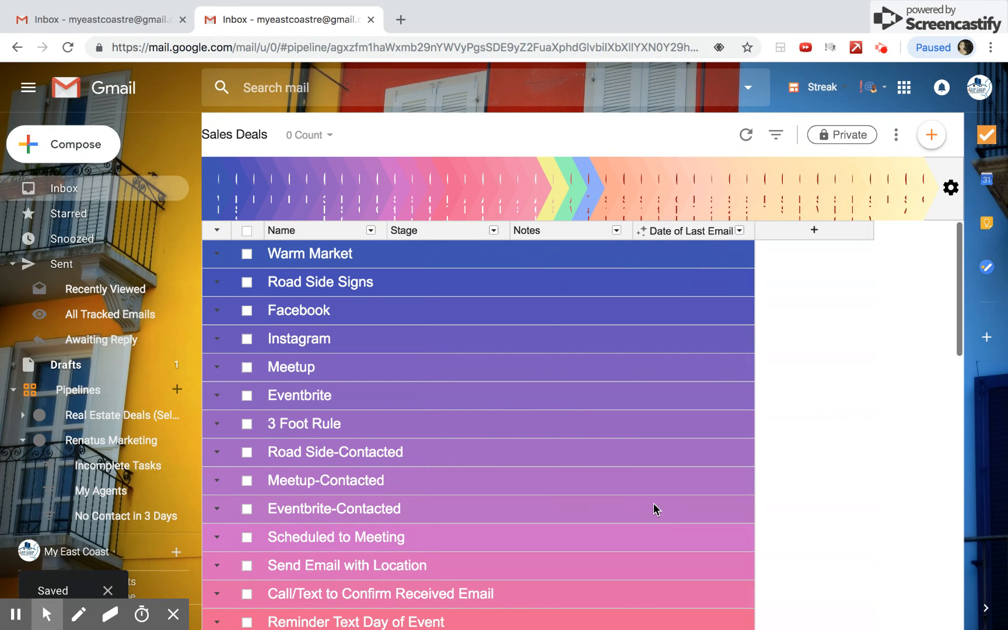
click(738, 231)
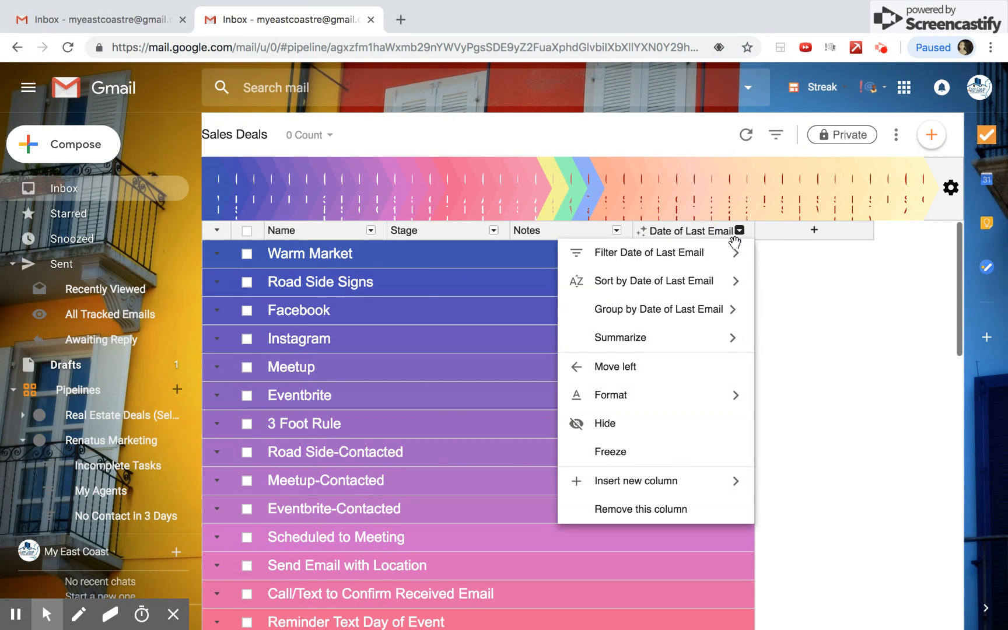
click(666, 506)
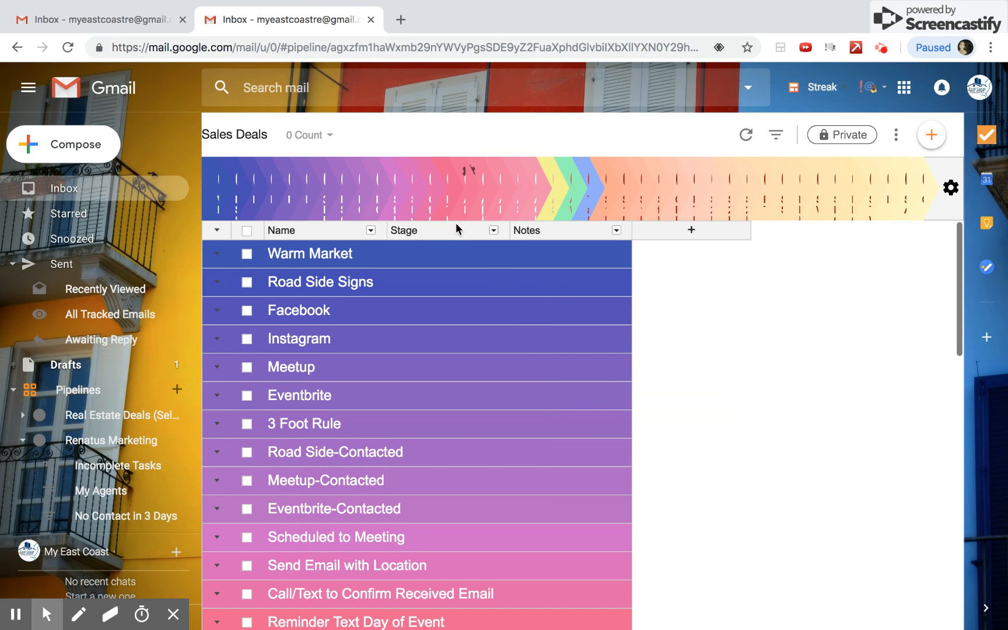
Move the Stage column behind the Notes column and hide it
drag(453, 232, 632, 226)
drag(475, 233, 450, 240)
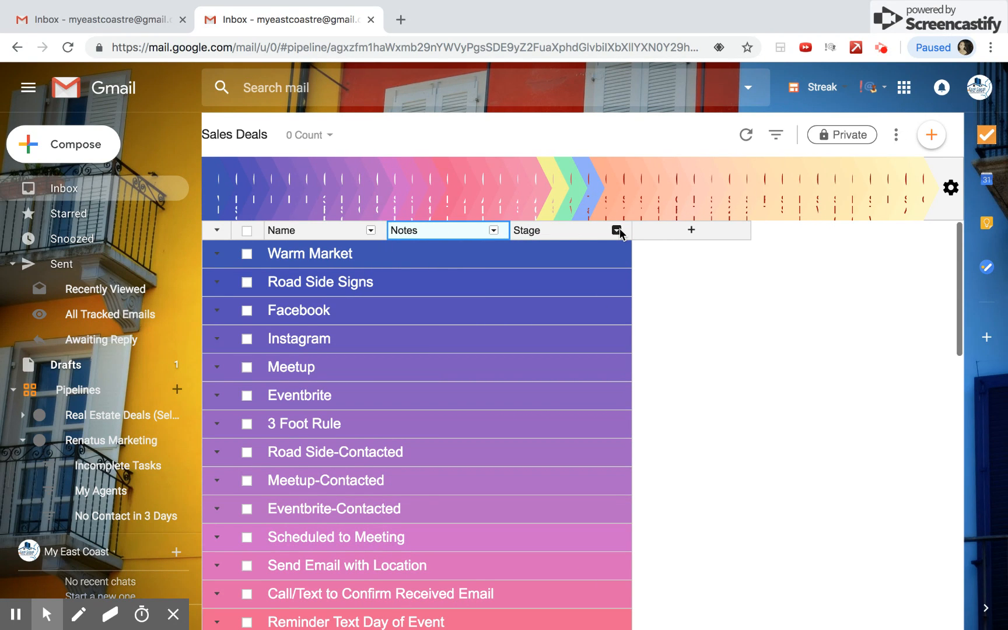
click(616, 231)
click(485, 399)
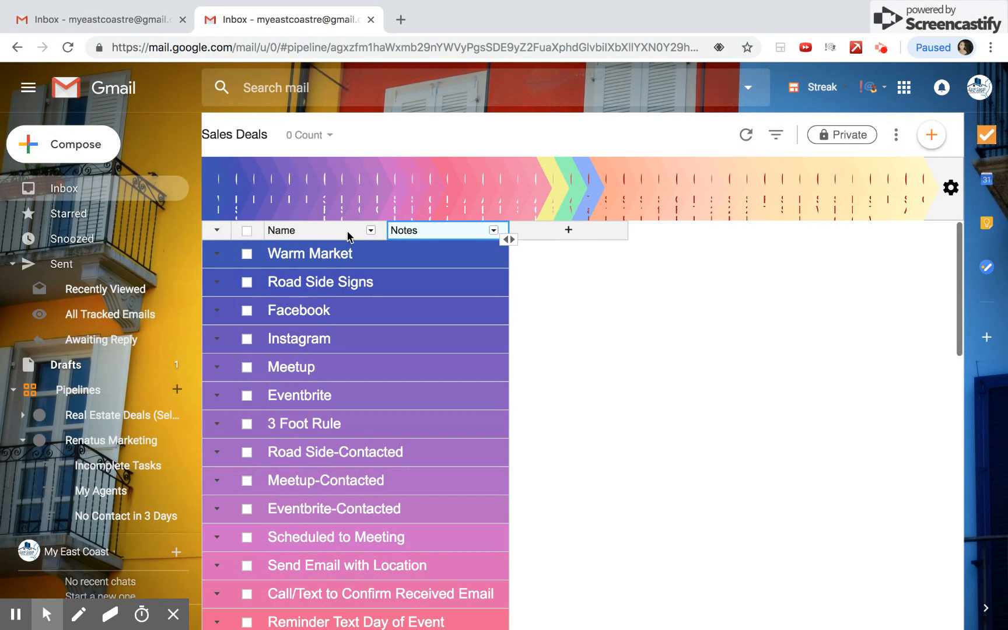
Add two free-form columns after Notes, named Phone Number and Email in that order
click(569, 231)
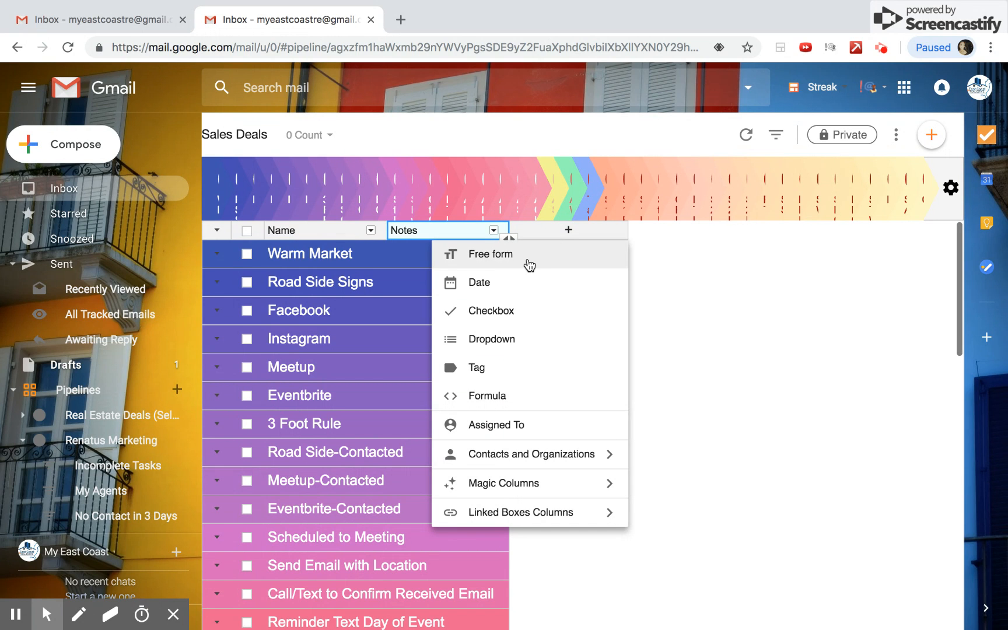
click(493, 256)
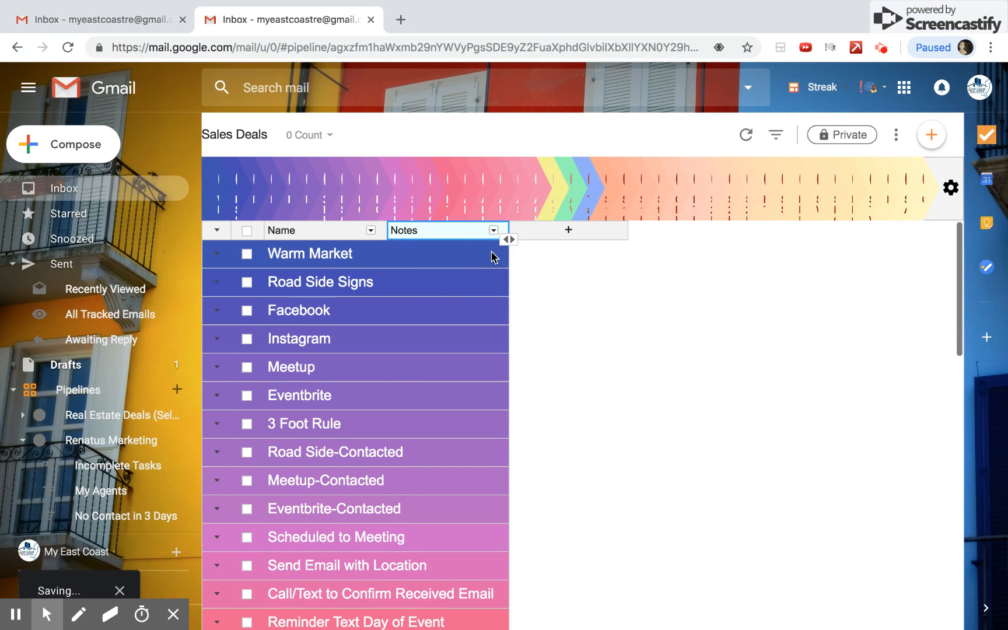
text(D)
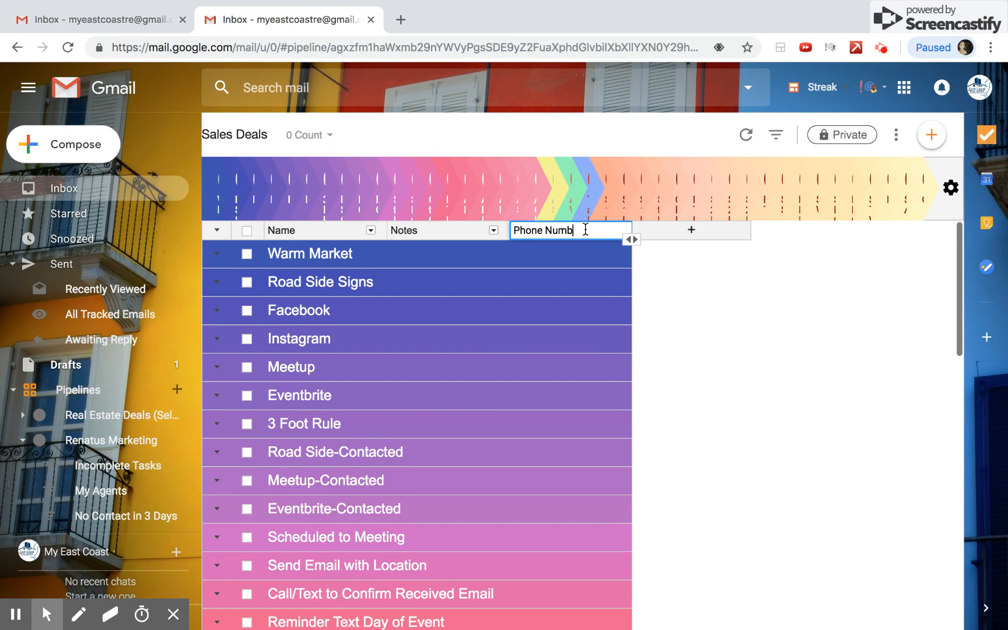
click(691, 229)
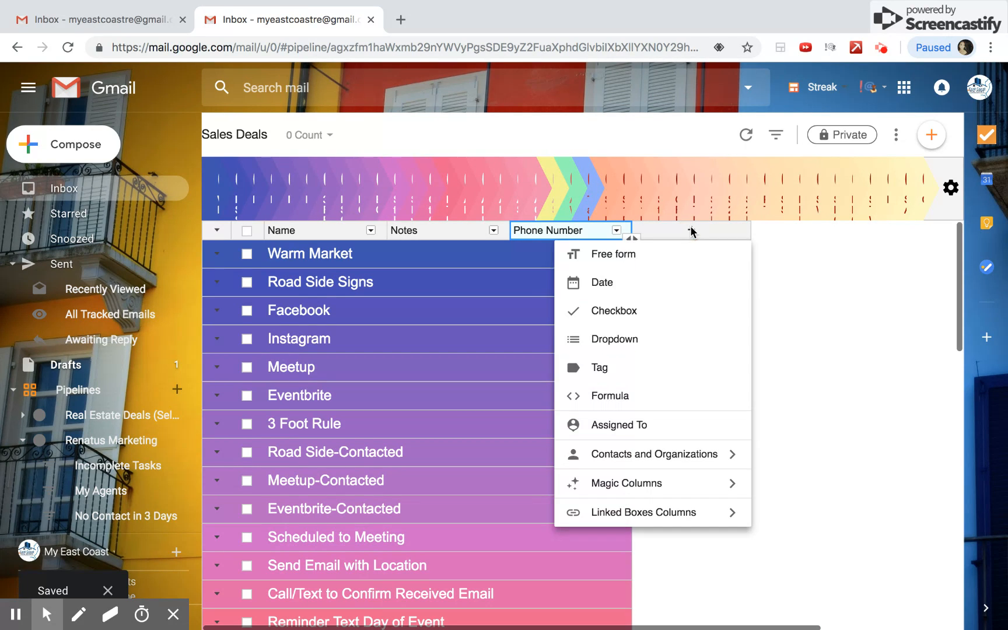
click(635, 267)
text(Email)
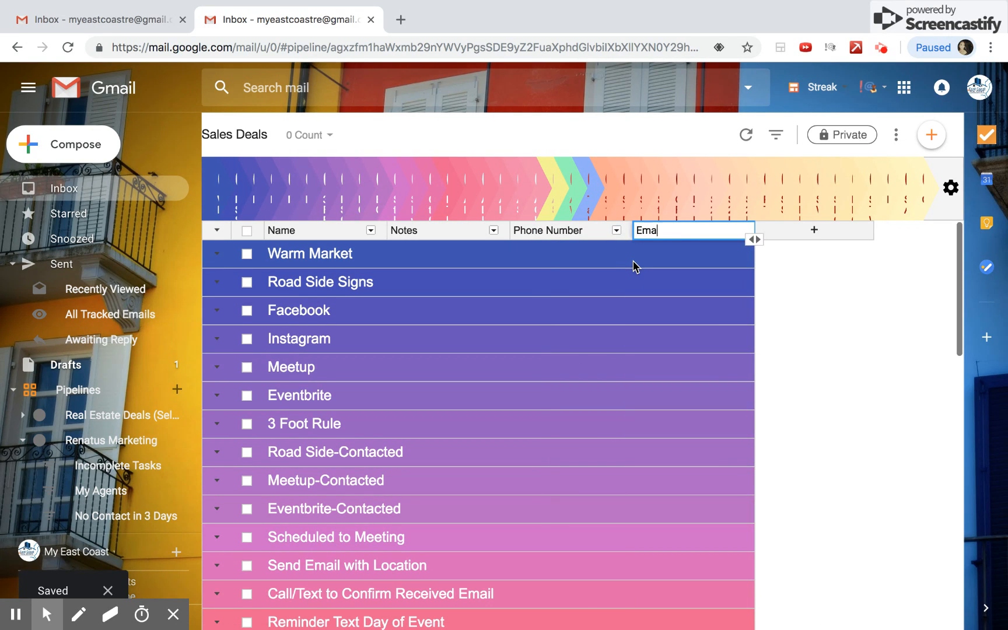
click(424, 235)
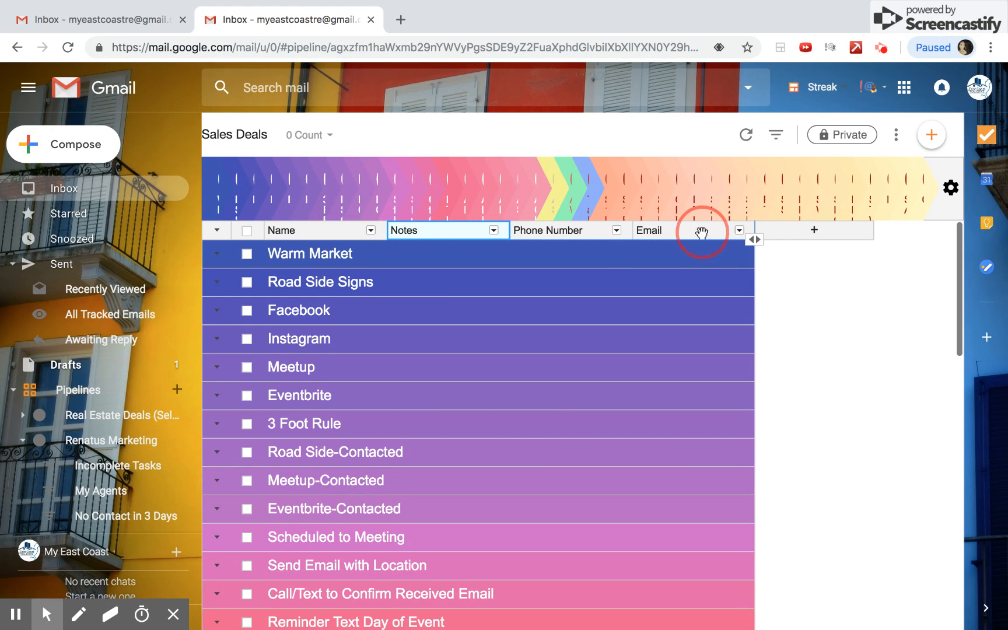
click(484, 233)
click(533, 233)
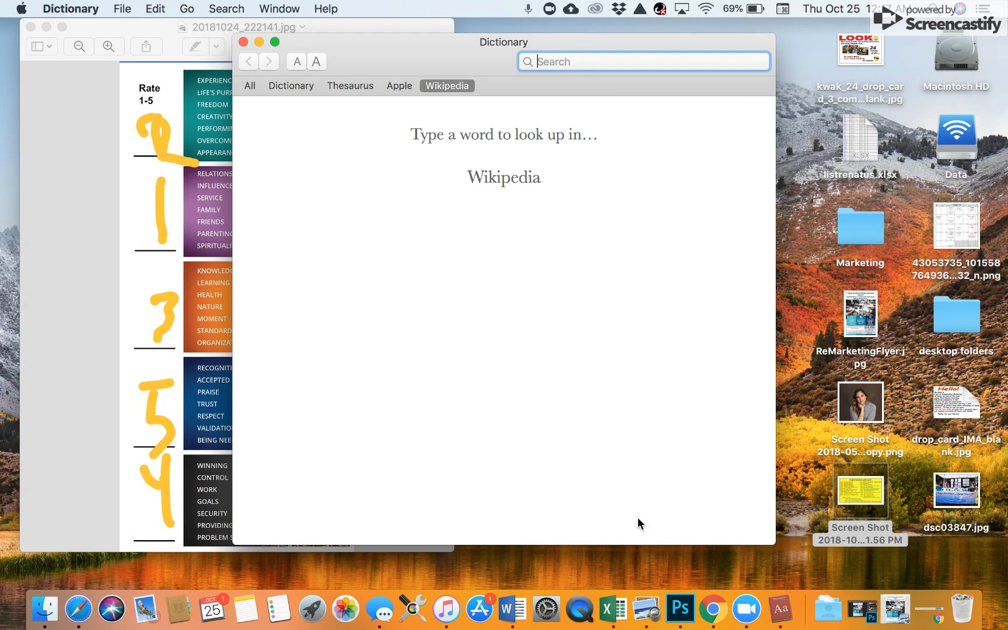
click(713, 609)
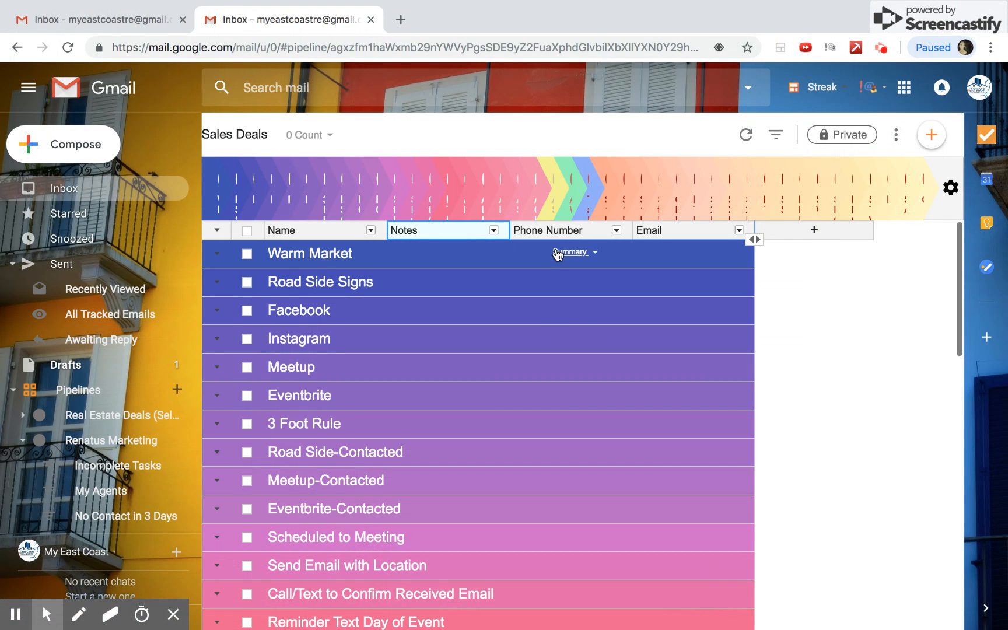
click(551, 231)
click(462, 232)
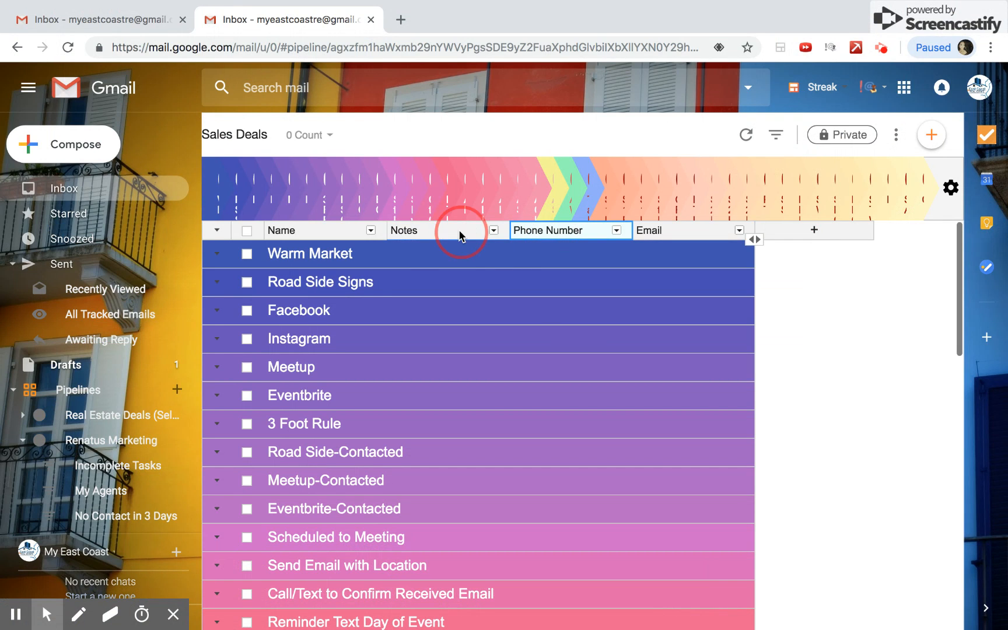
click(529, 232)
key(ctrl+Left)
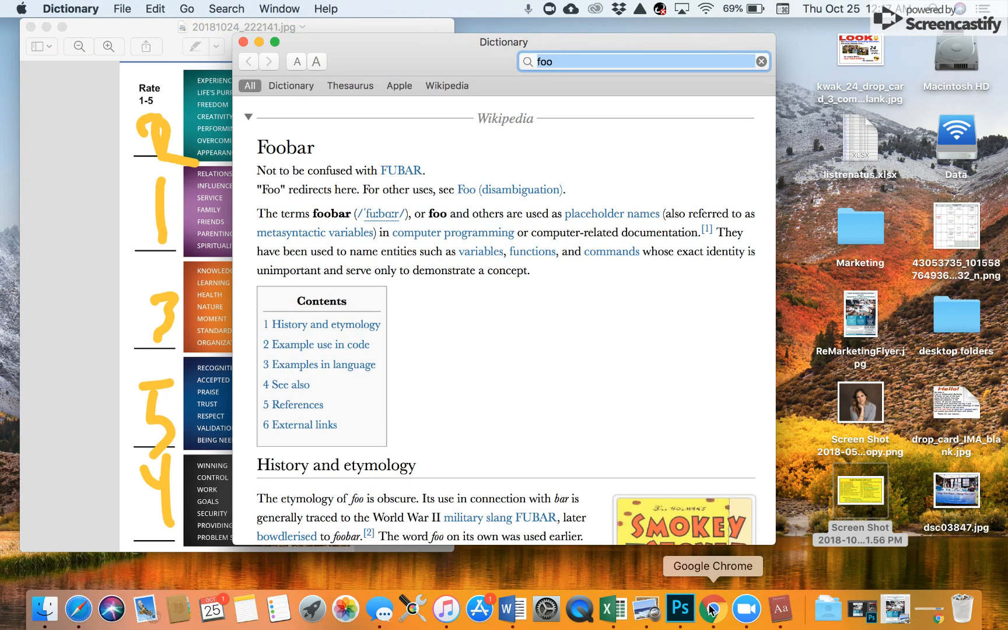
click(713, 609)
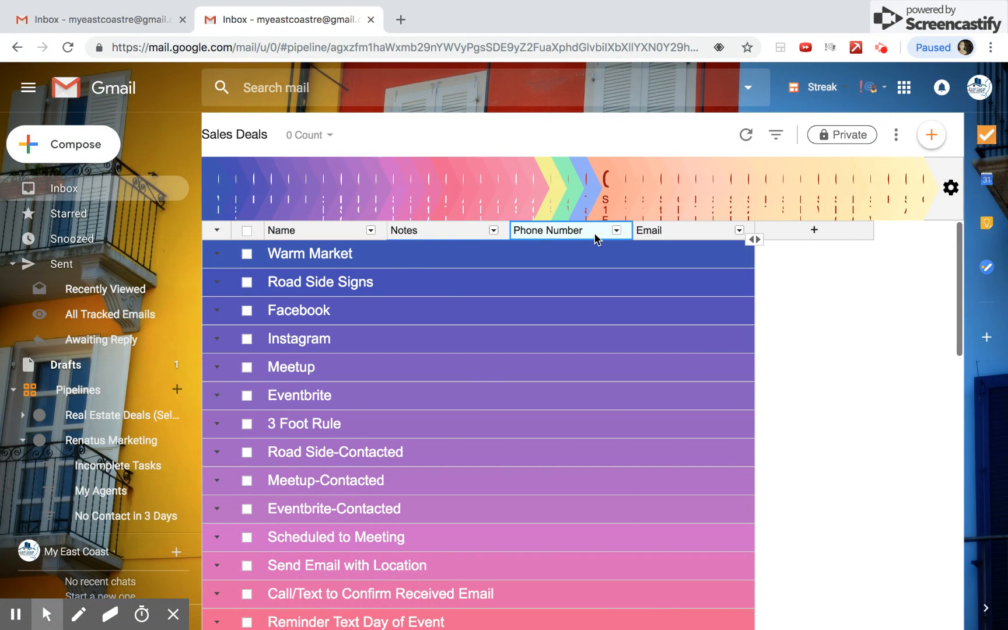
Reorder the pipeline columns so Phone Number and Email both come before Notes, in that order
click(616, 230)
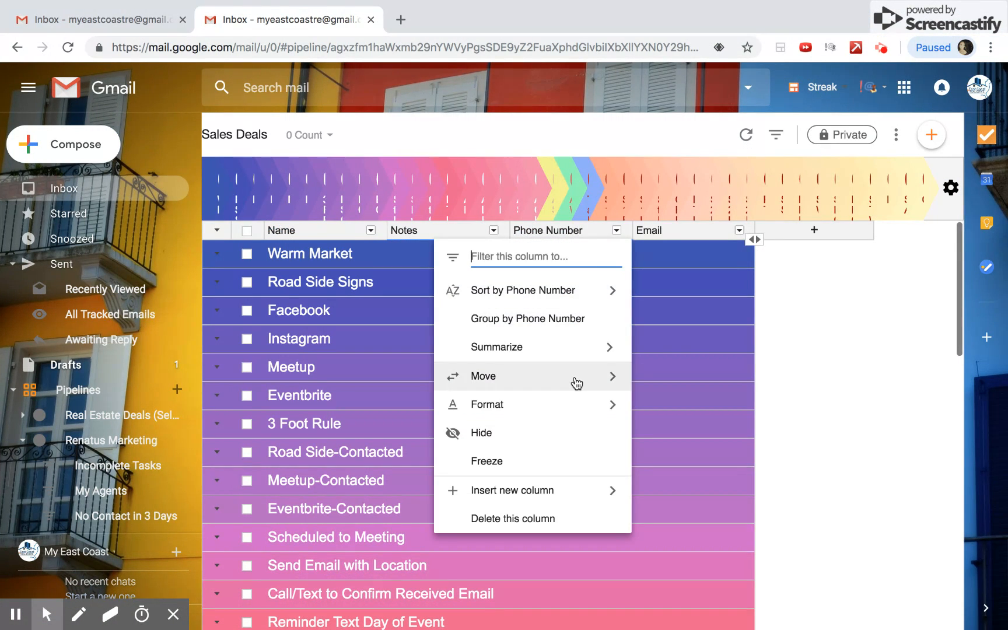
mouse_move(576, 383)
click(659, 378)
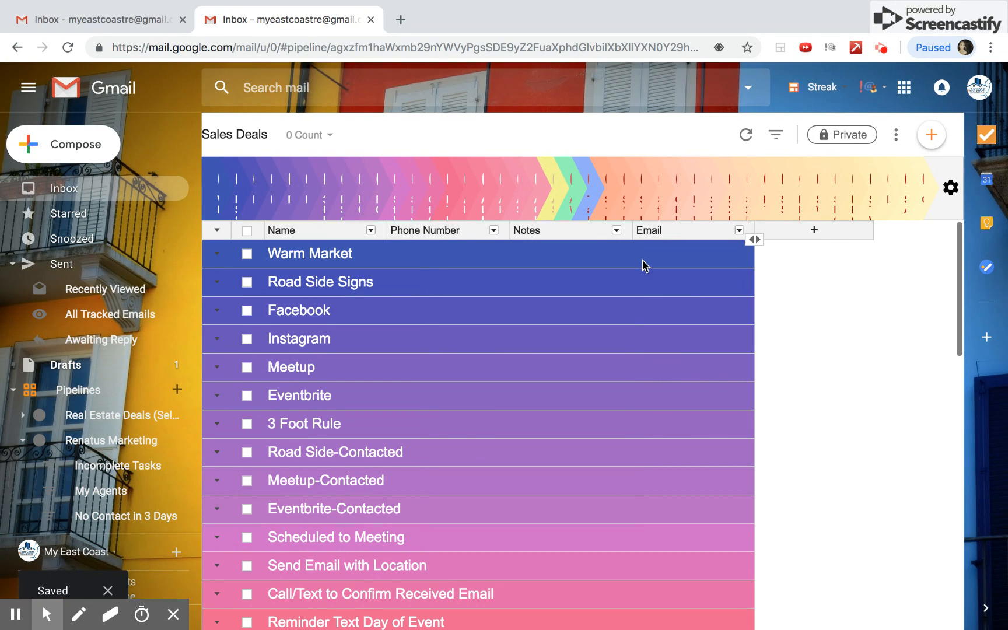
click(615, 230)
mouse_move(606, 378)
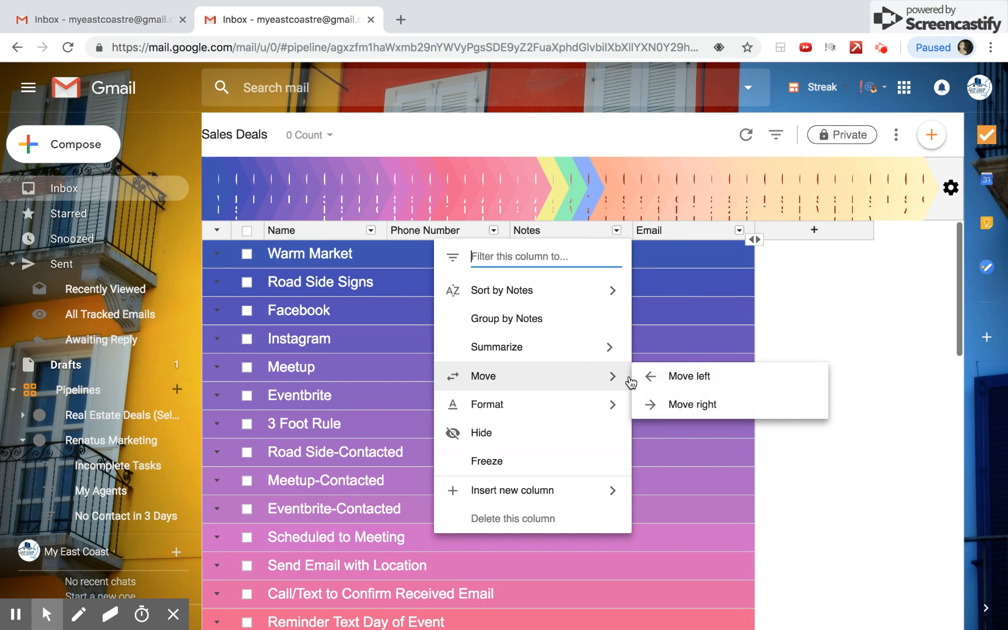
click(656, 404)
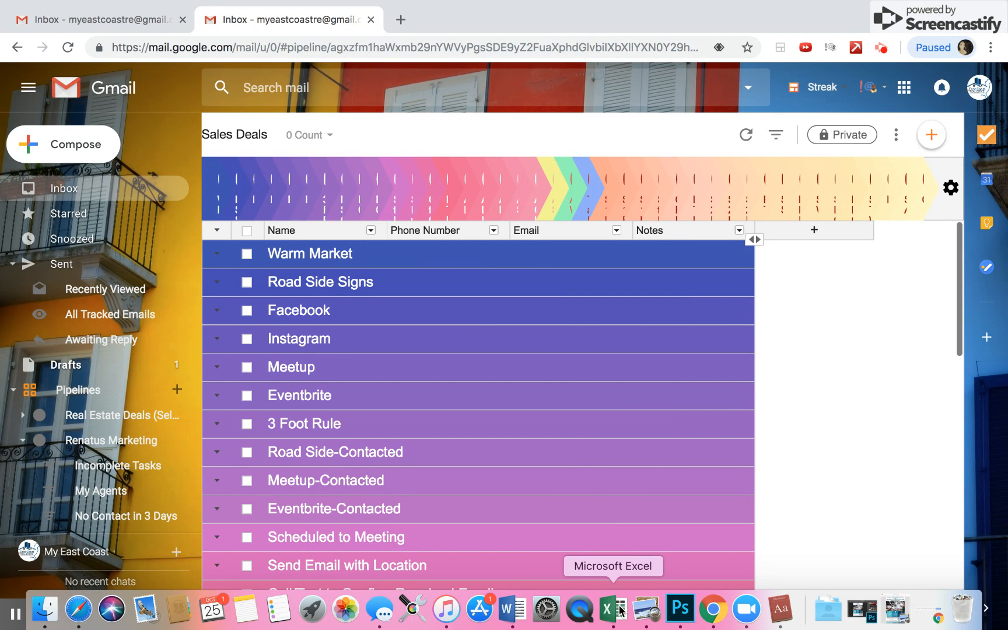
Switch to Excel, open the recent listrenatus workbook to check its column headings, and return to the Sales Deals pipeline in Chrome
click(620, 608)
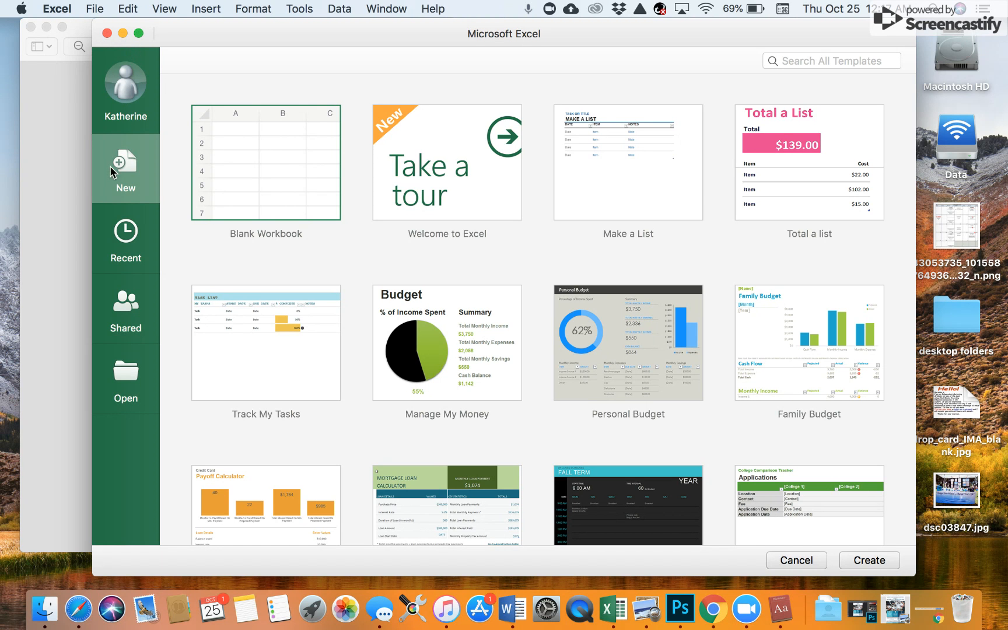
click(122, 250)
double_click(198, 115)
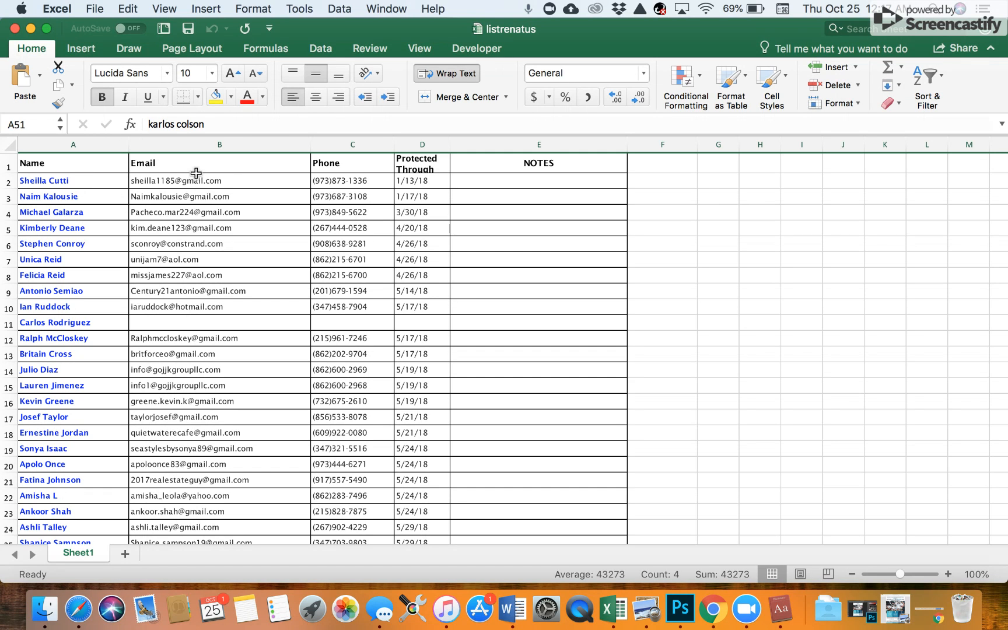
click(34, 29)
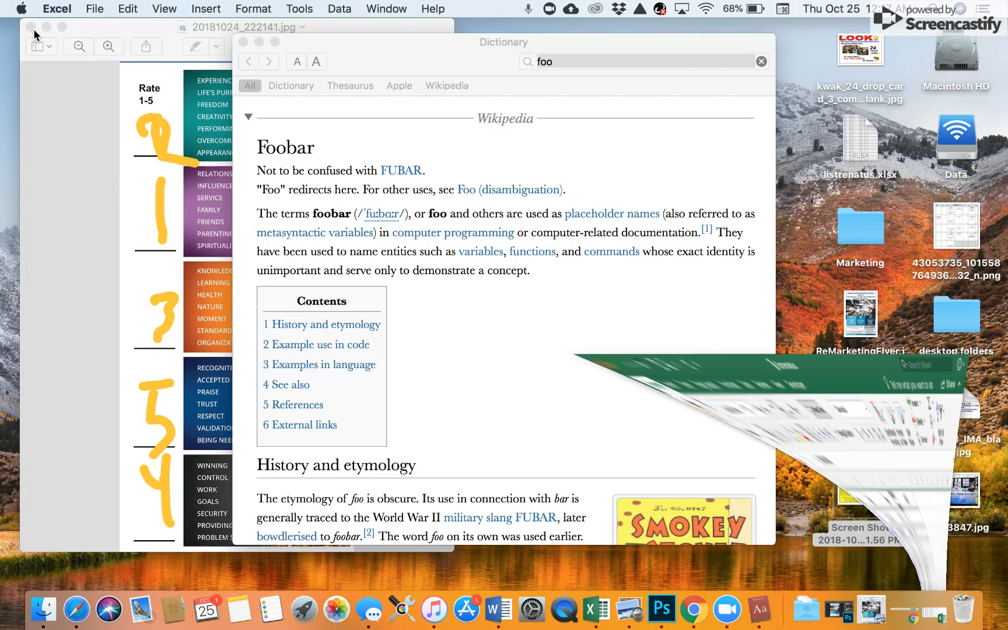
click(679, 610)
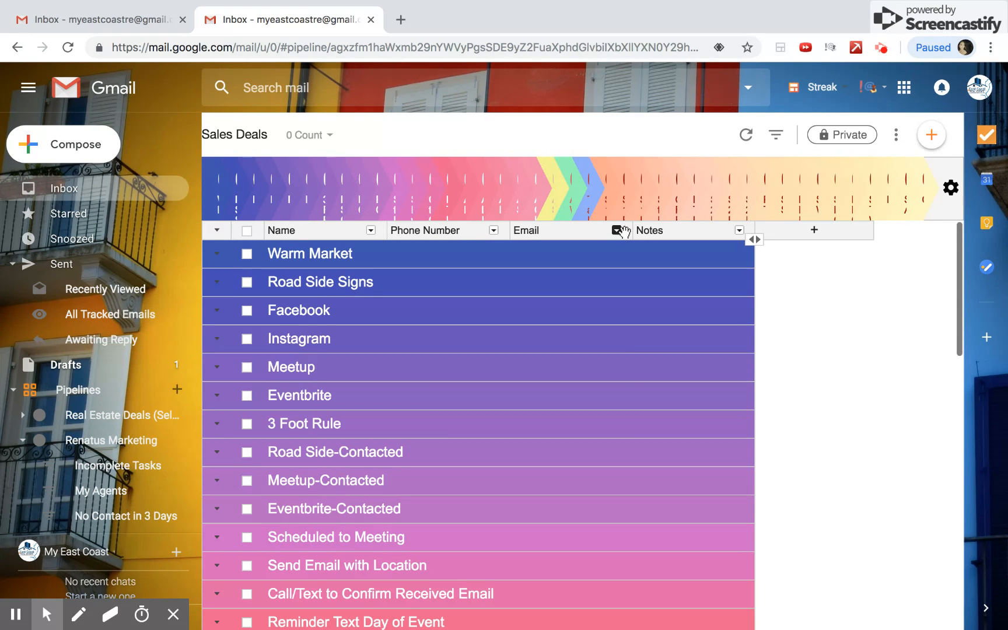
Move the Email column ahead of Phone Number, directly after Name
click(616, 230)
mouse_move(575, 378)
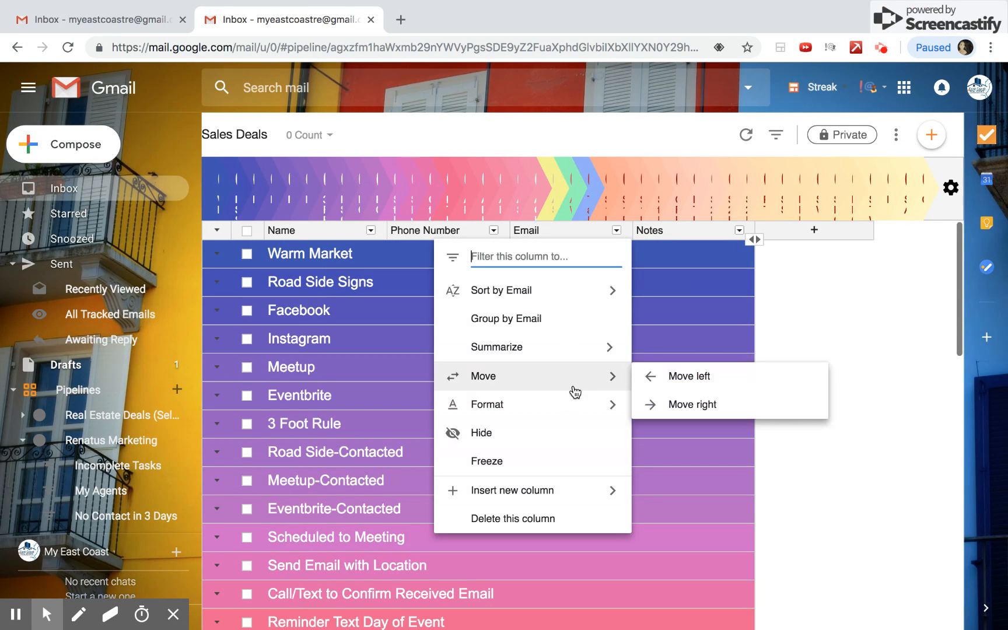
click(653, 377)
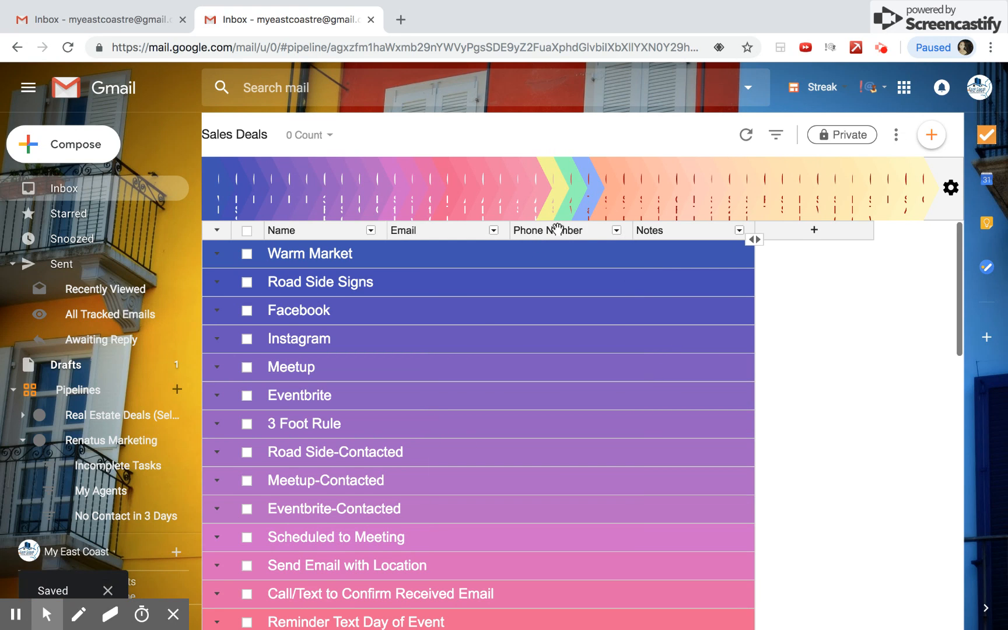
Add a free-form column and a date column after Notes, naming the date column Protected Date
click(813, 231)
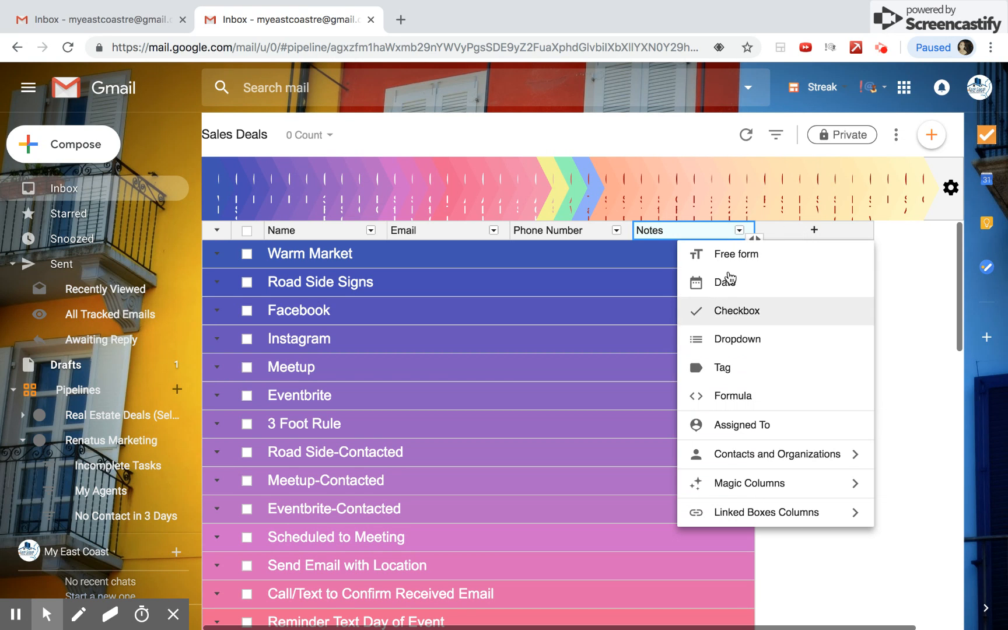
click(712, 254)
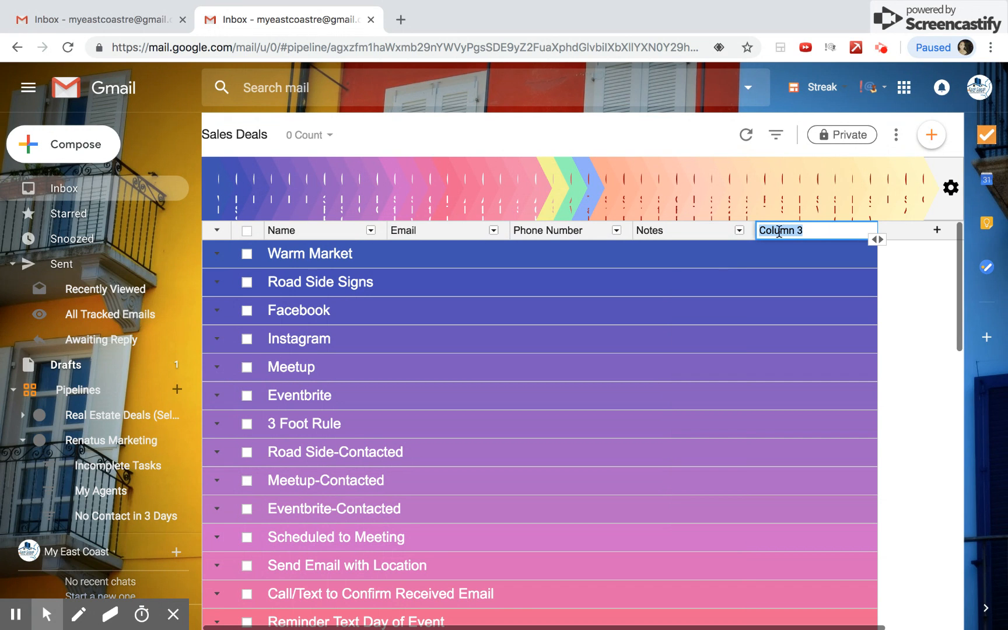
click(933, 229)
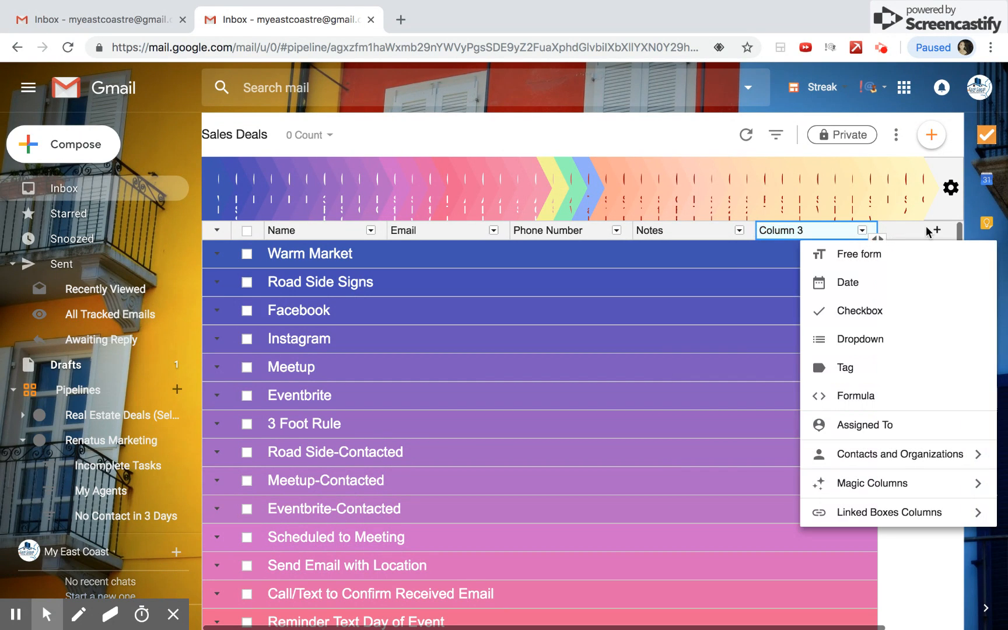
click(856, 281)
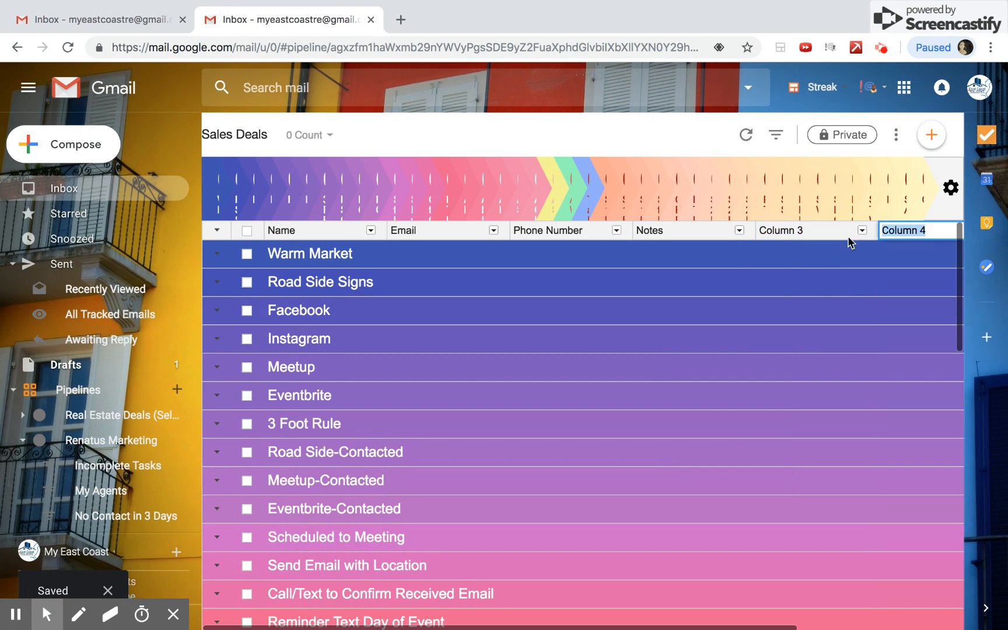
text(Protected Date)
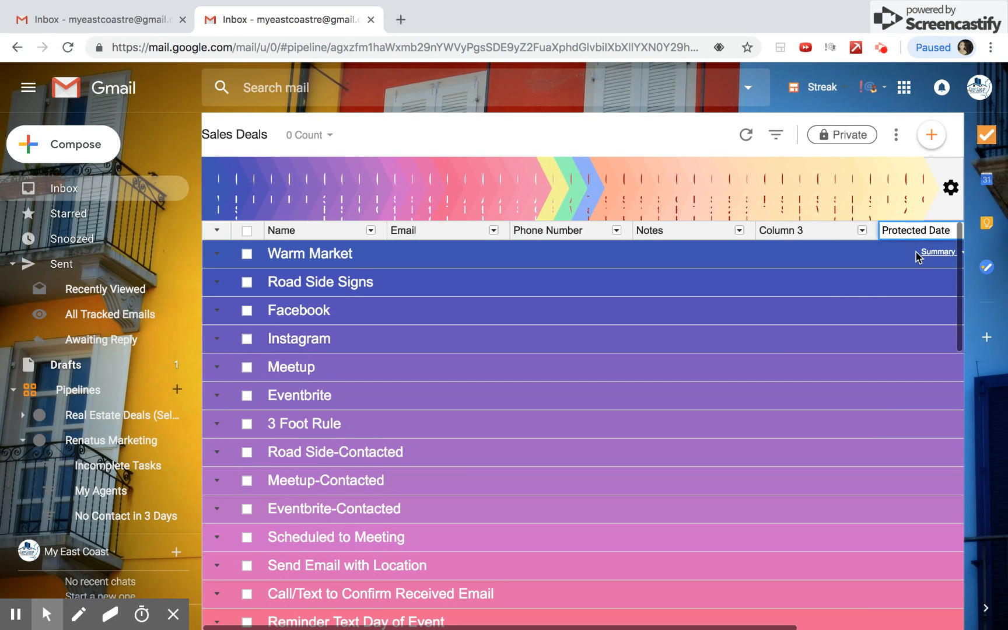
scroll(917, 251, right, 3)
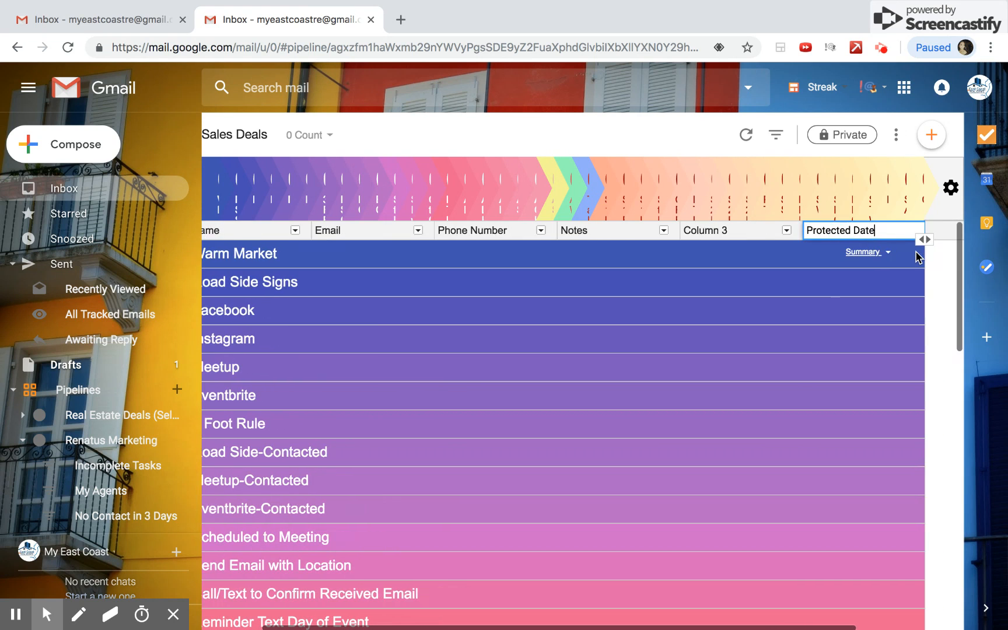
key(Return)
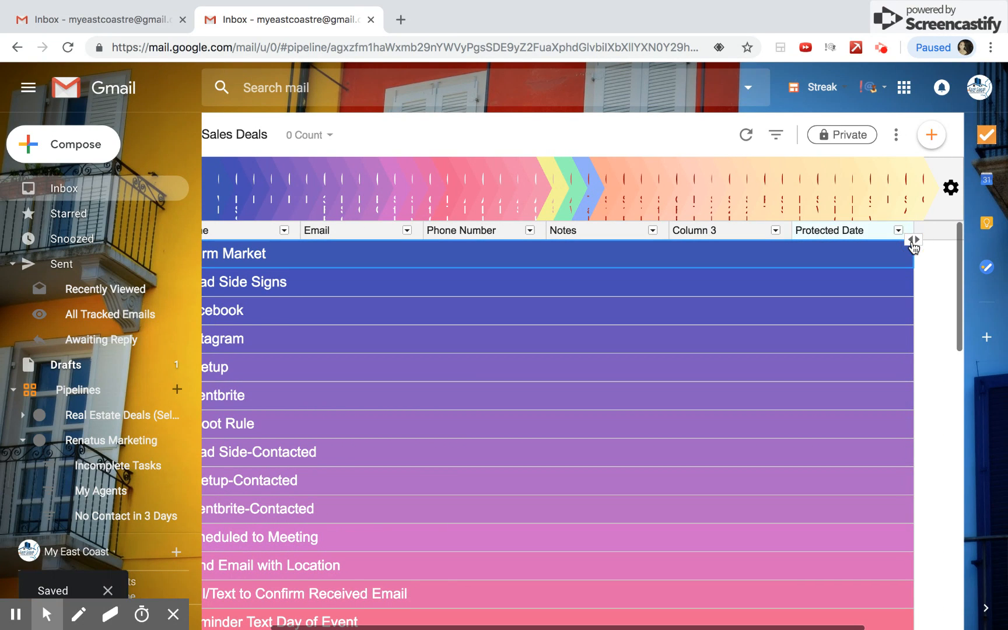
Move the Protected Date column ahead of Column 3 and Notes so it directly follows Phone Number
click(898, 230)
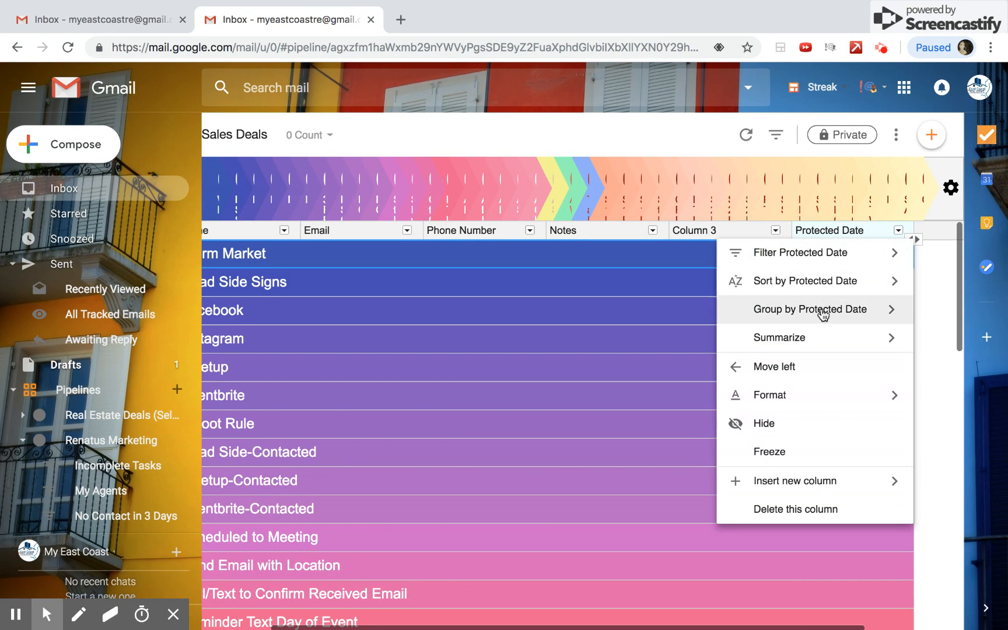
click(800, 367)
click(831, 229)
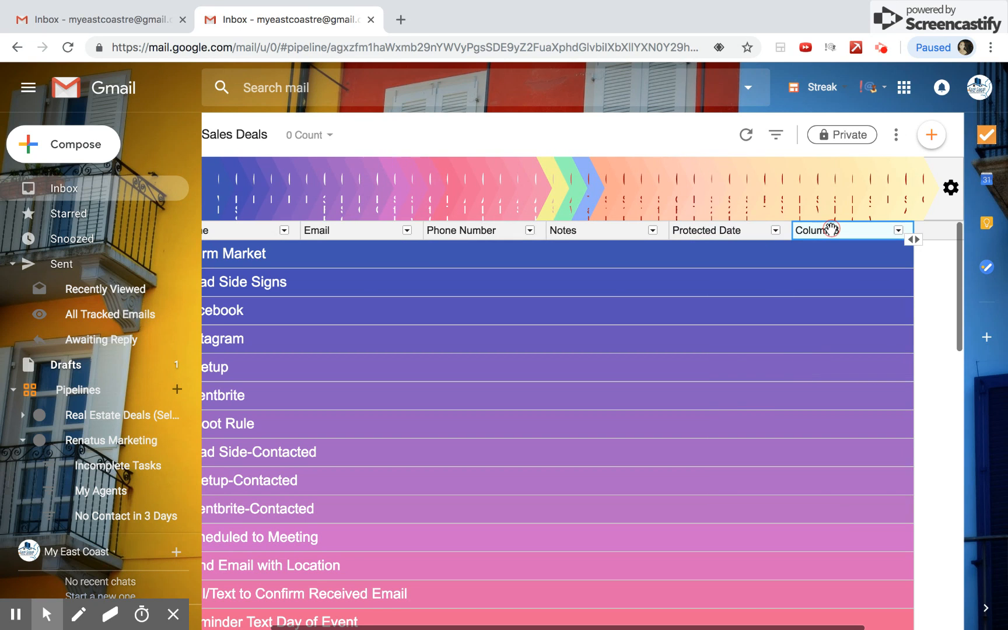
click(775, 230)
mouse_move(742, 367)
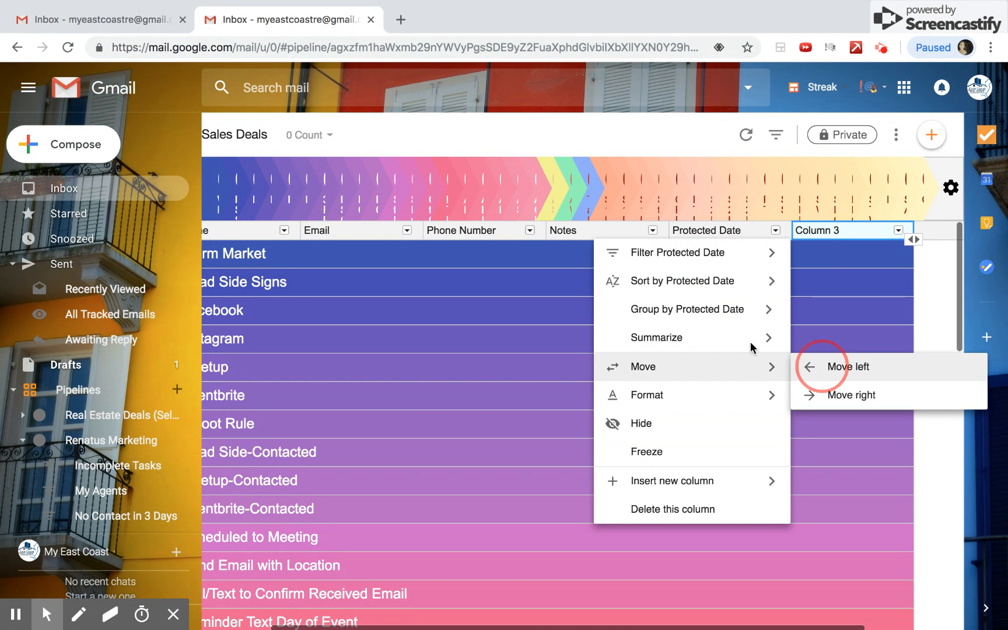
click(822, 370)
Move the Notes column behind Column 3
click(775, 230)
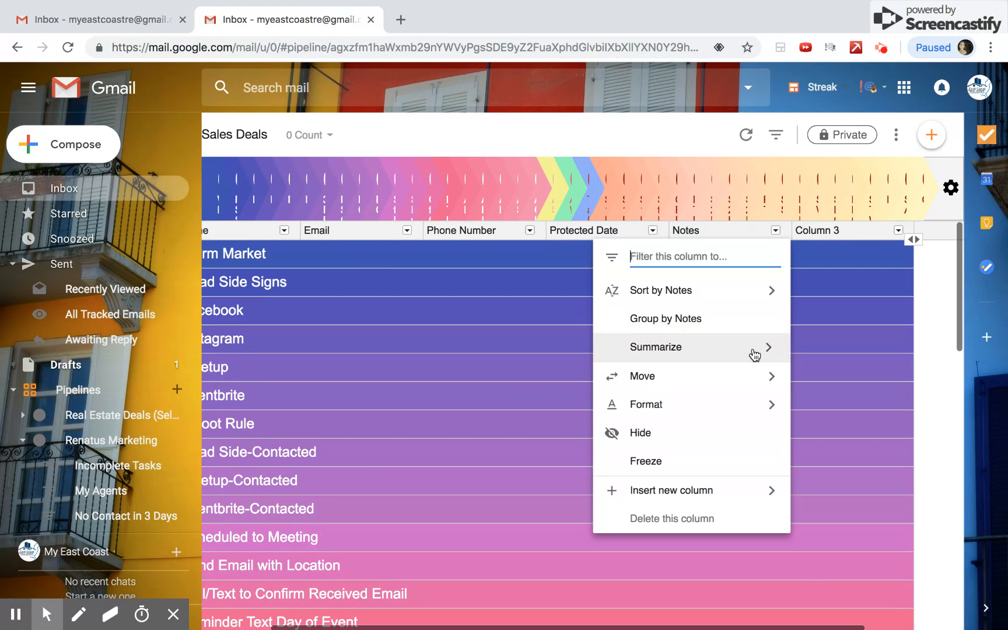
mouse_move(738, 387)
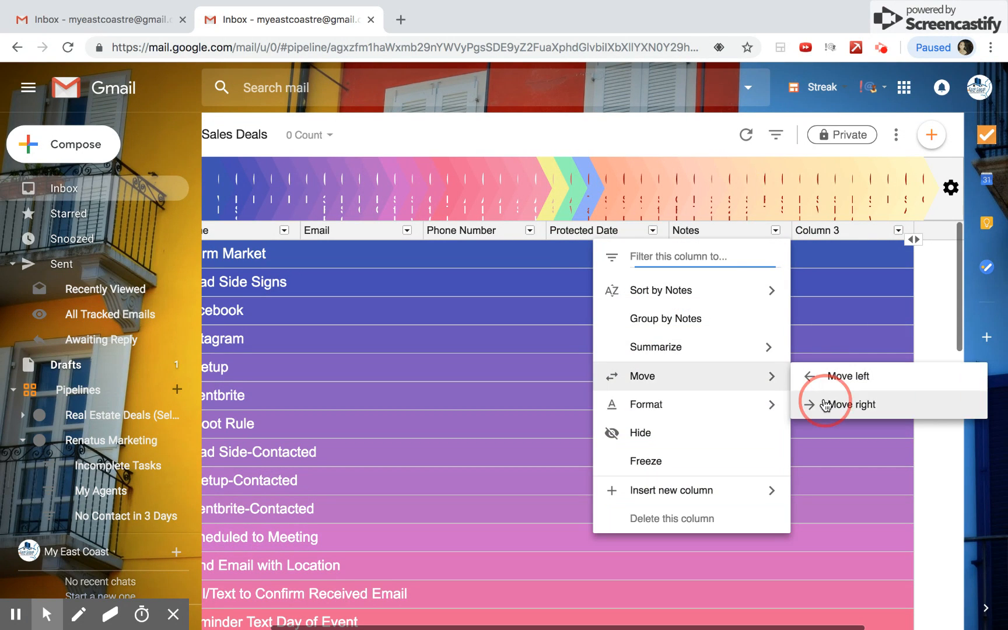
click(827, 403)
Rename Column 3 as City
click(772, 231)
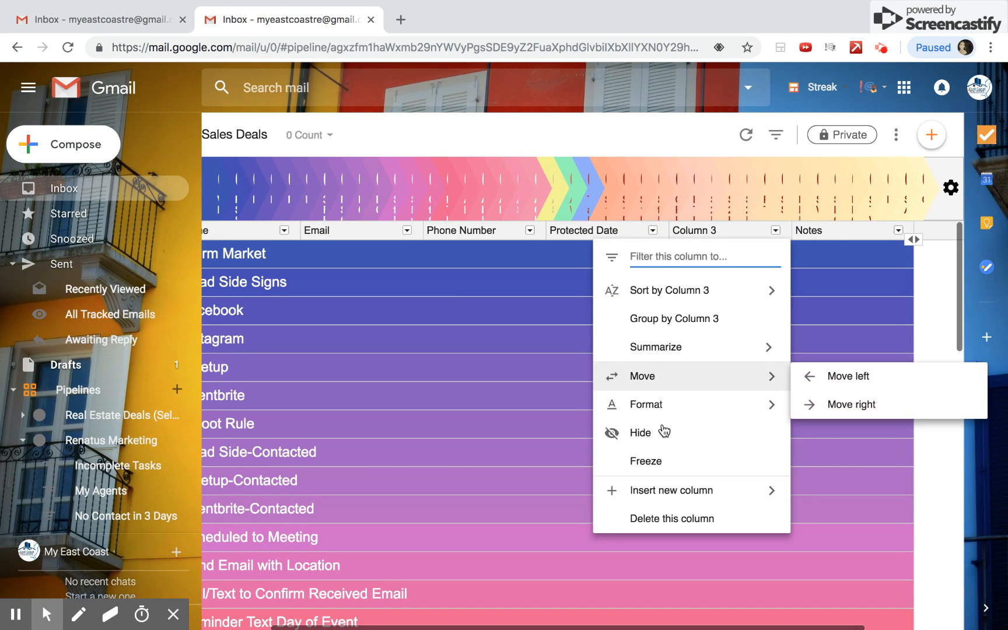
click(700, 233)
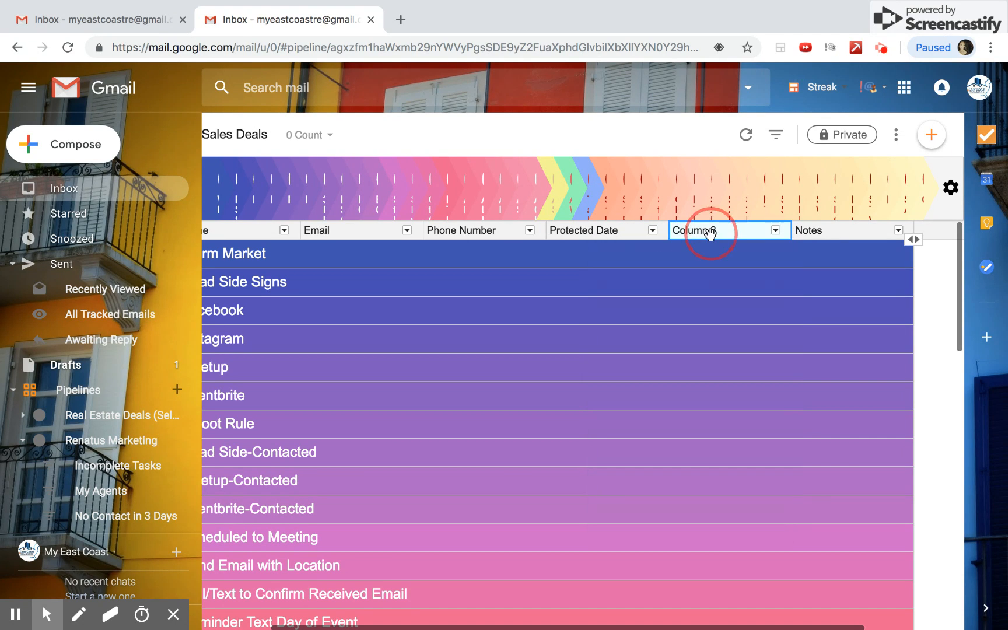
click(706, 234)
drag(716, 230, 676, 230)
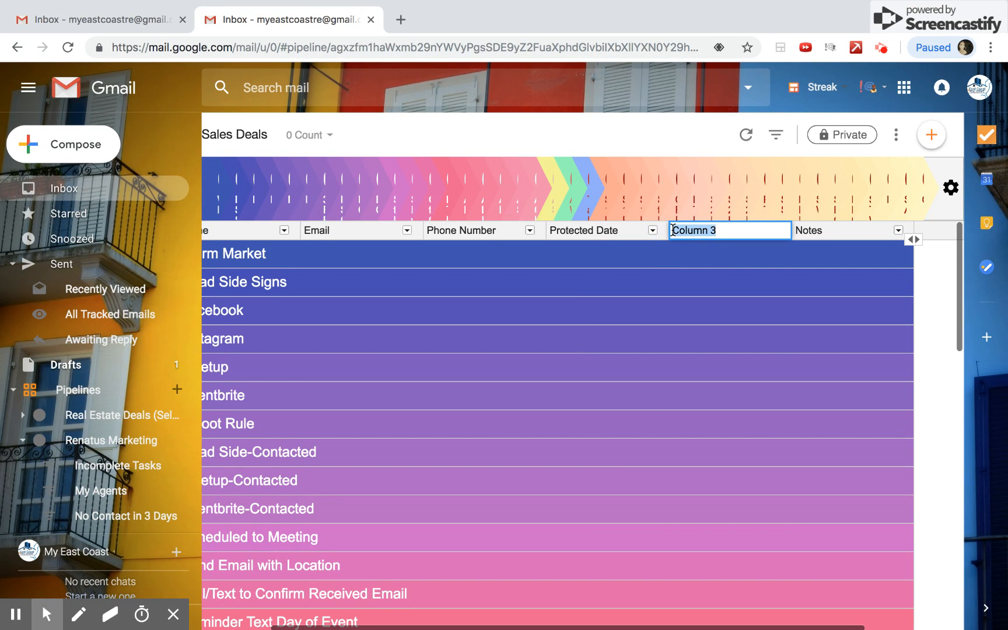
text(City)
Add a free-form column named State and move the Notes column behind it
click(936, 232)
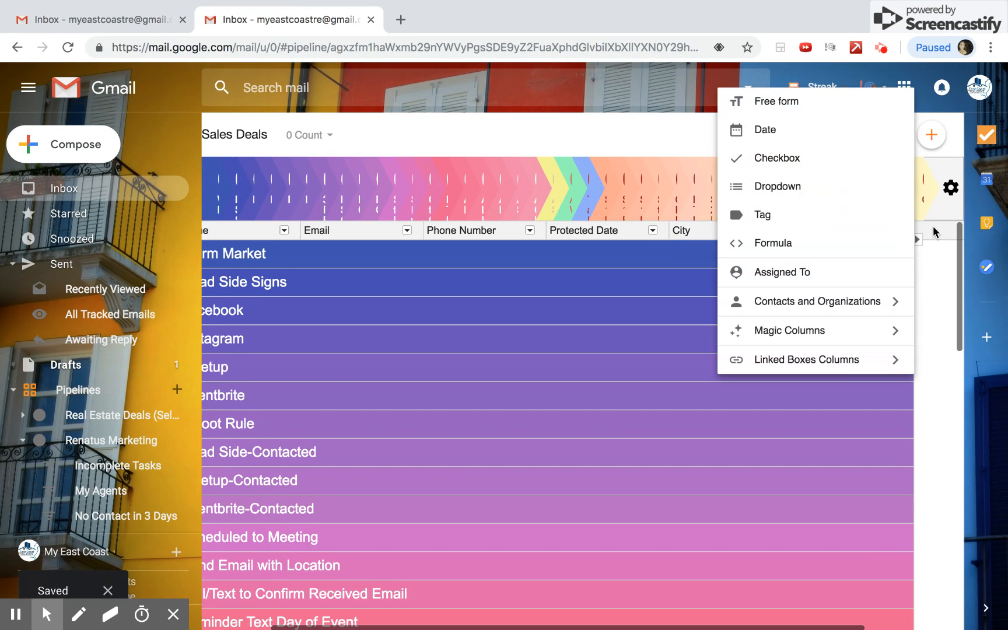
click(774, 109)
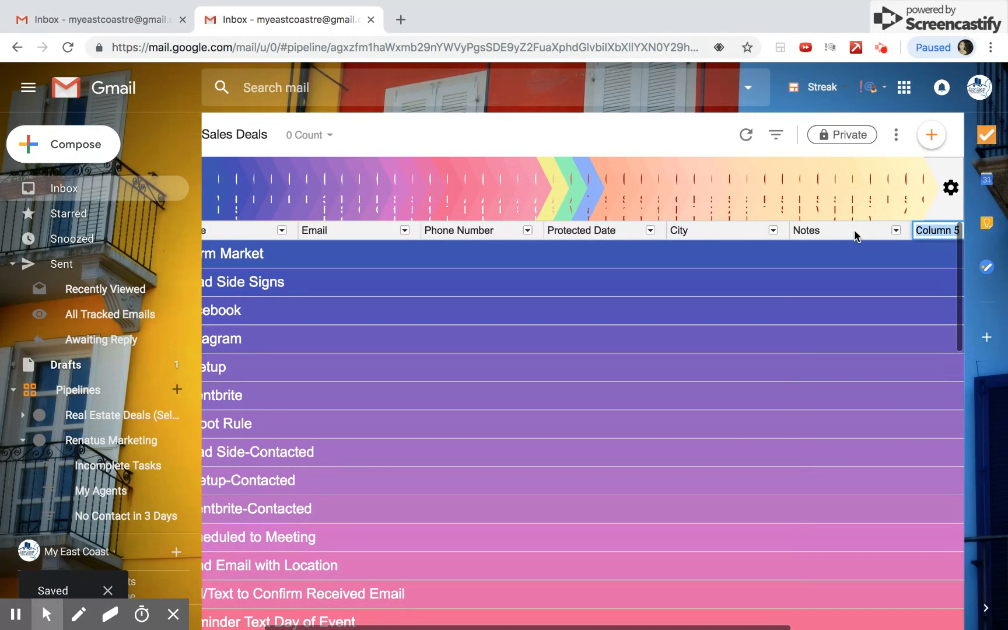
text(State)
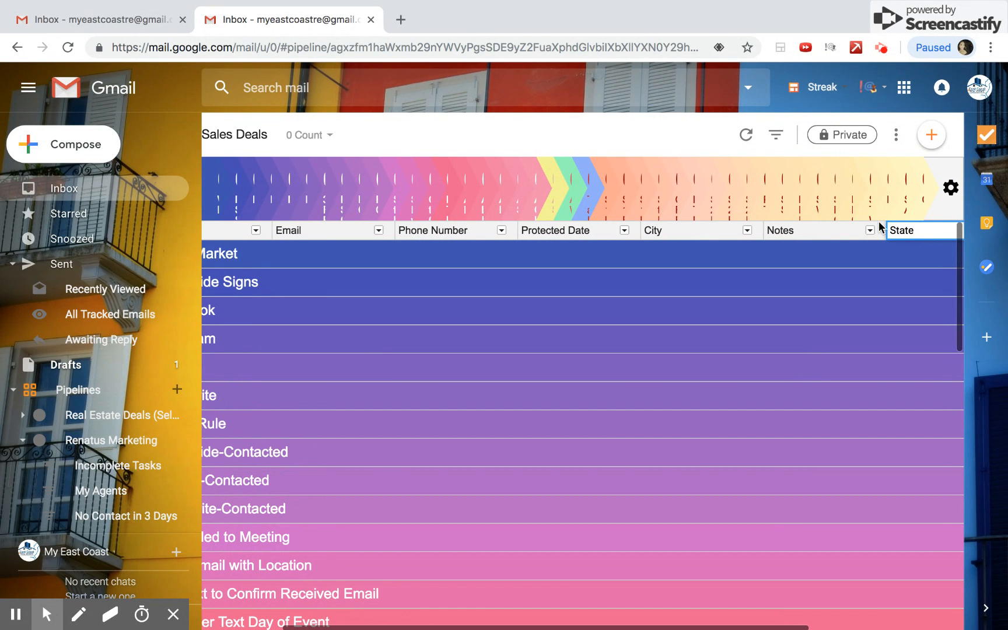
key(Return)
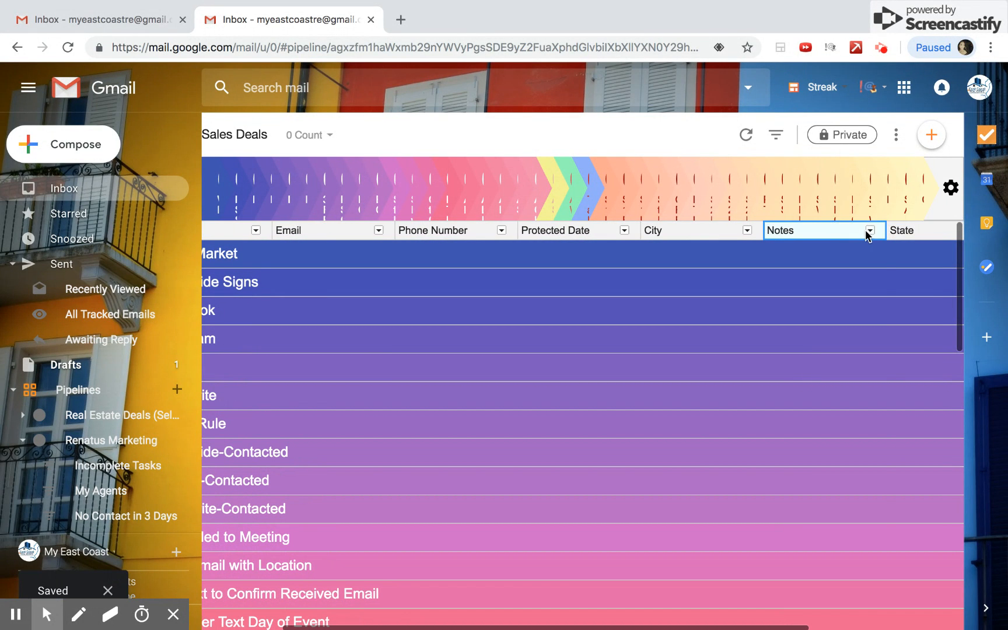
click(869, 230)
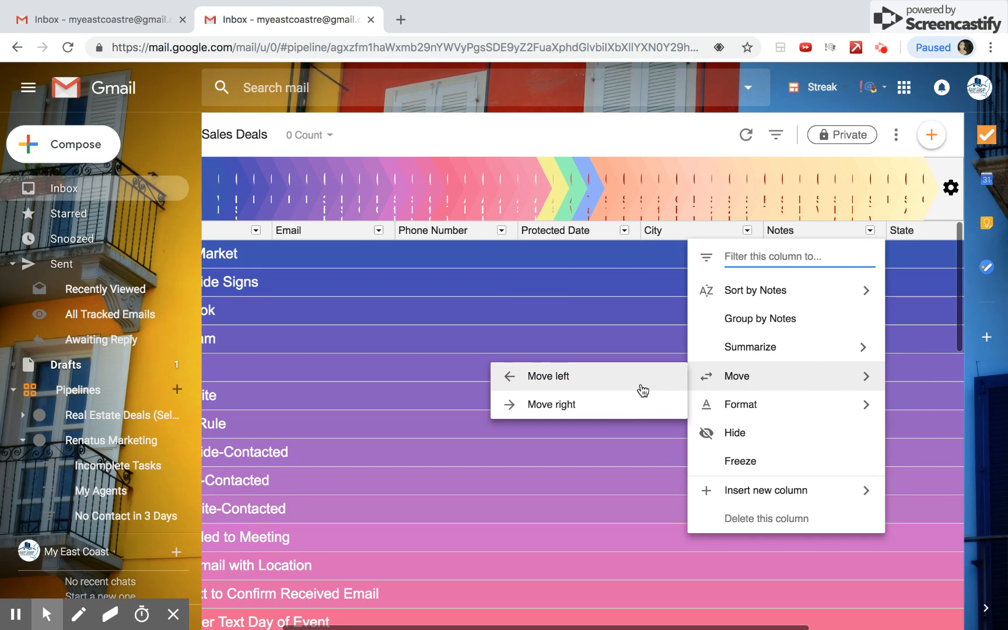
click(625, 412)
Add a date column named Date of Meeting after Notes
scroll(817, 277, right, 5)
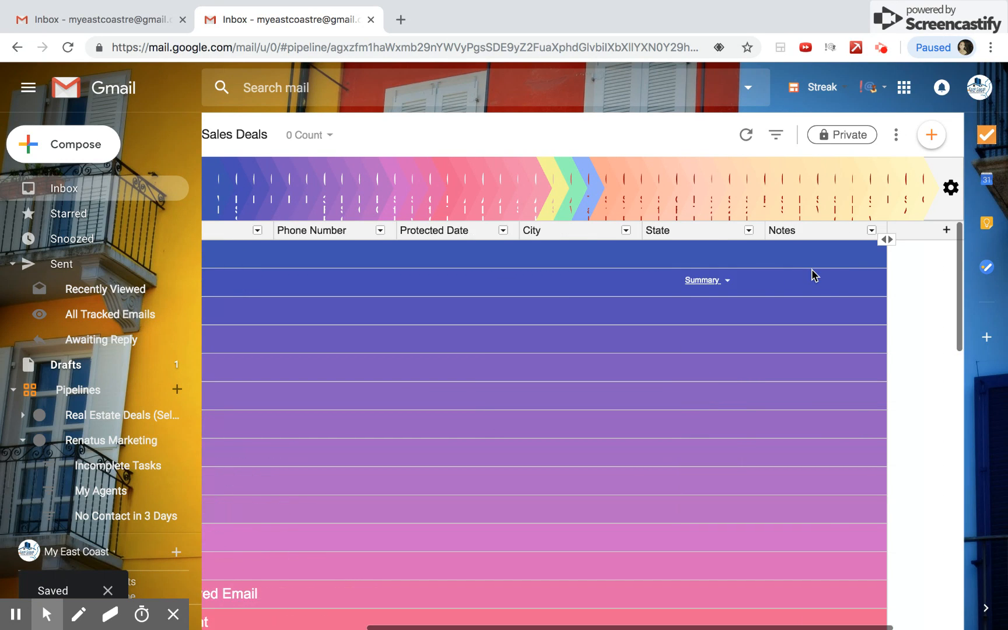
click(902, 232)
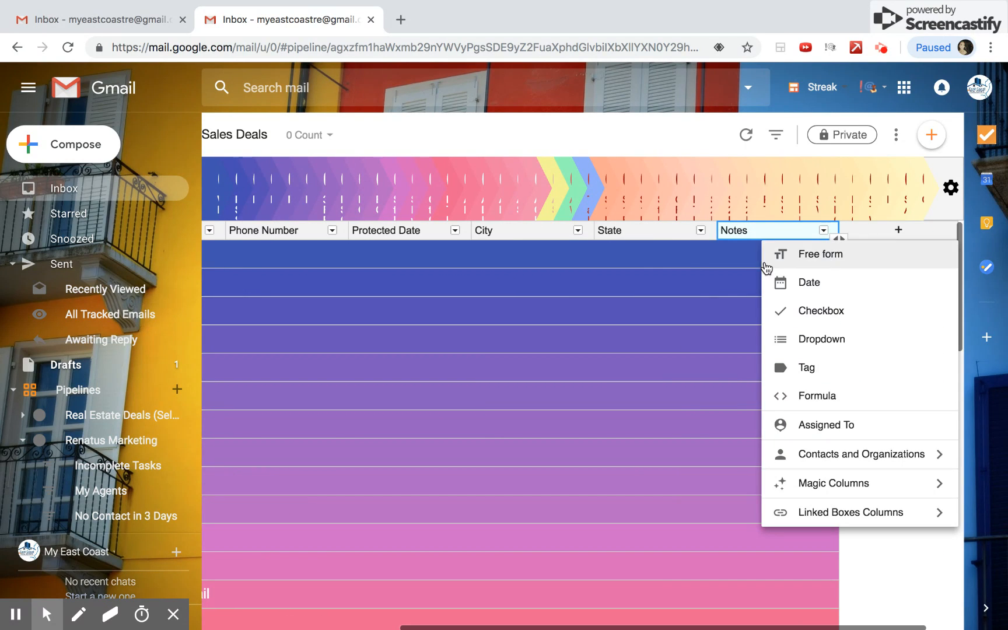
click(809, 282)
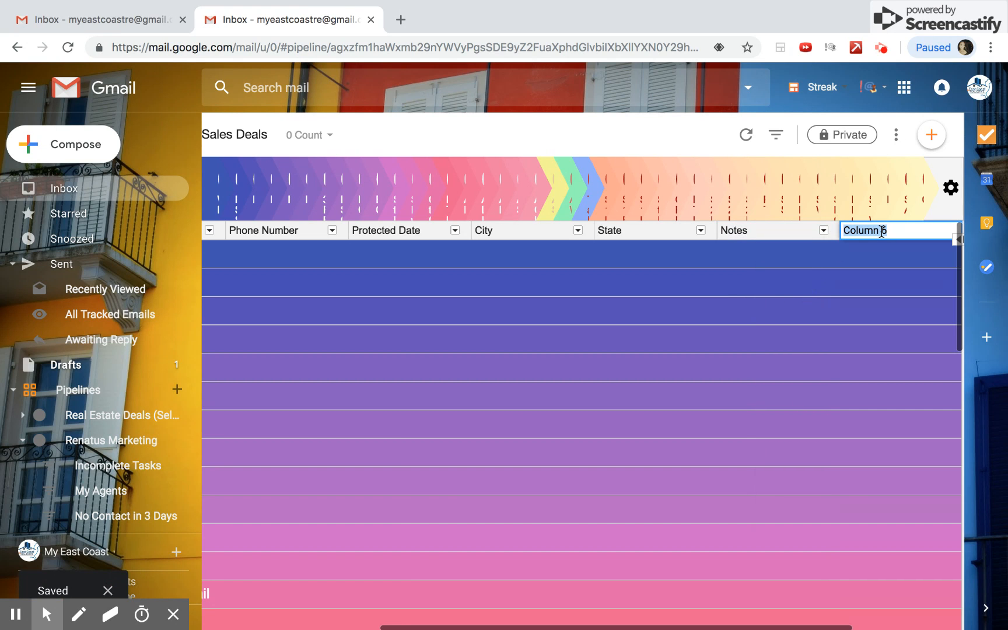
text(Date of Meeting)
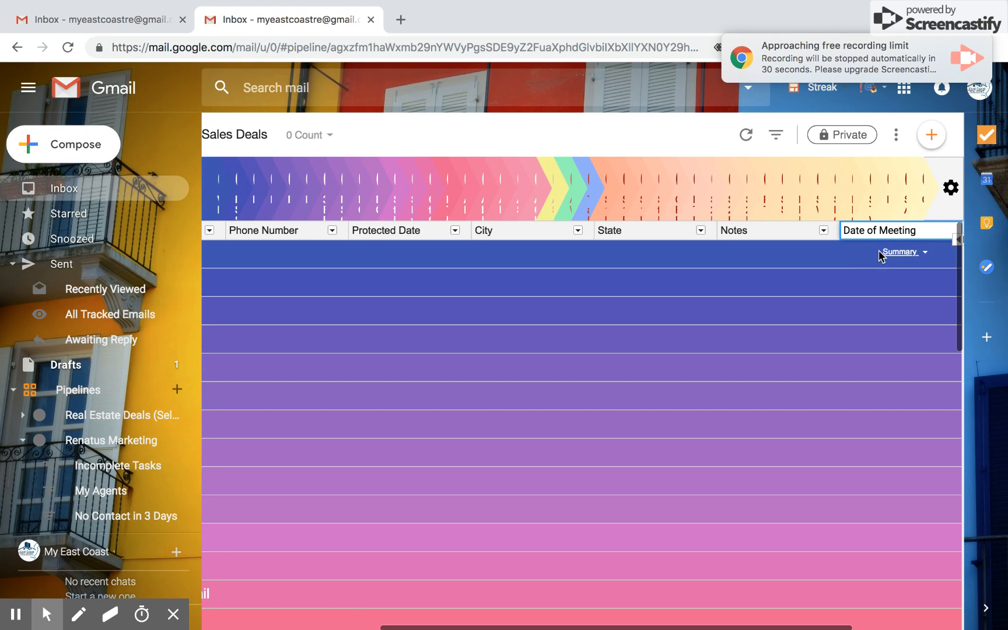
scroll(878, 254, right, 3)
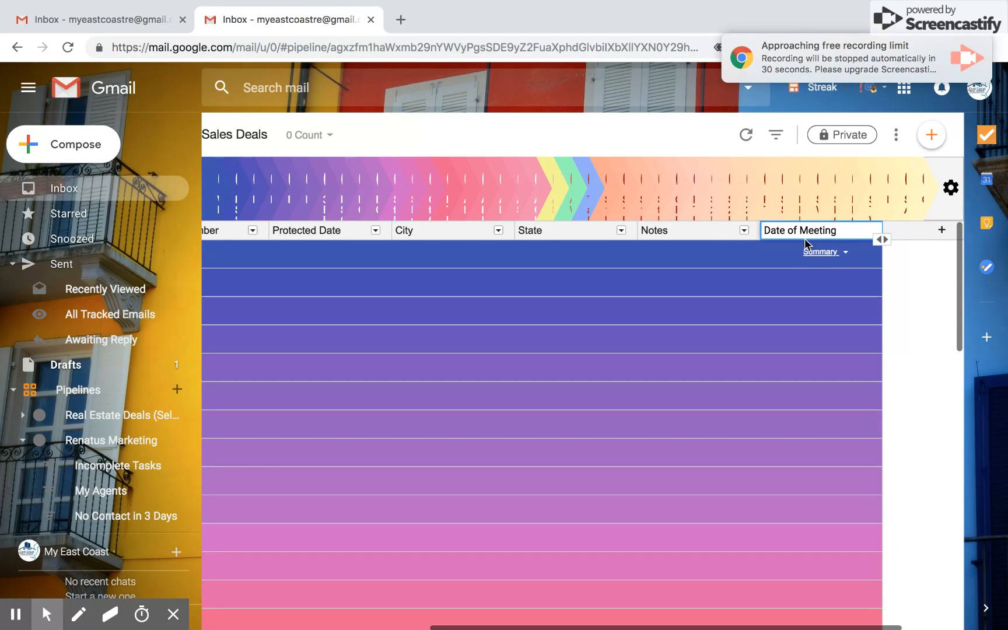
Move the Notes column behind the Date of Meeting column
click(745, 232)
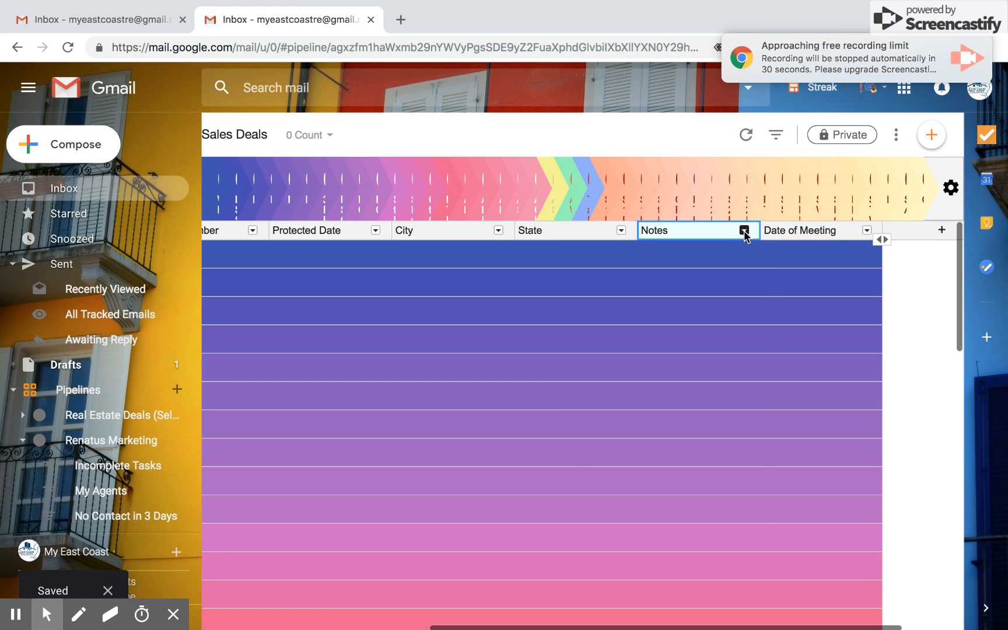
click(745, 232)
mouse_move(714, 383)
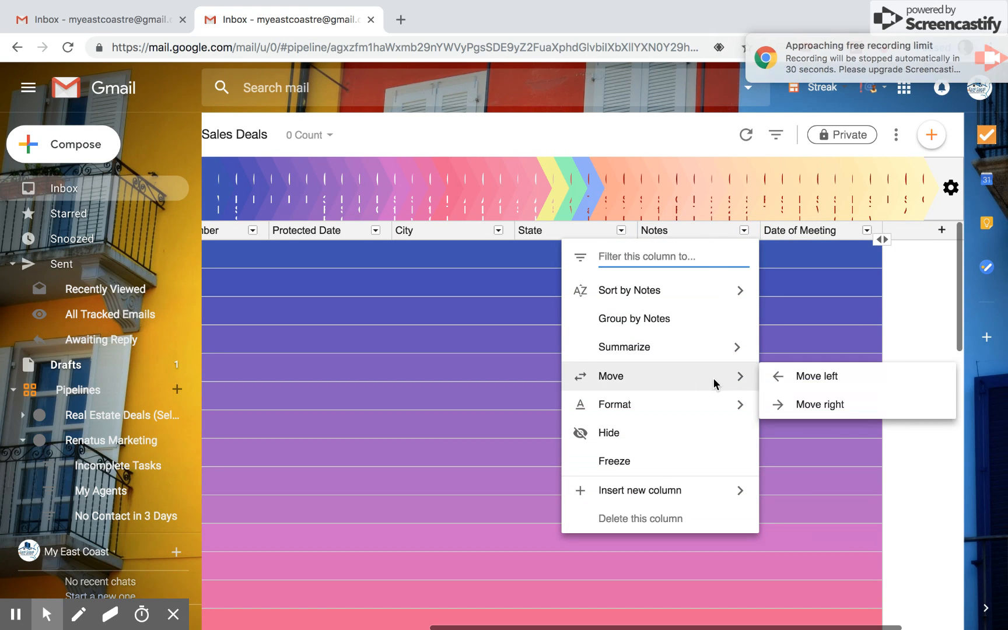
click(785, 405)
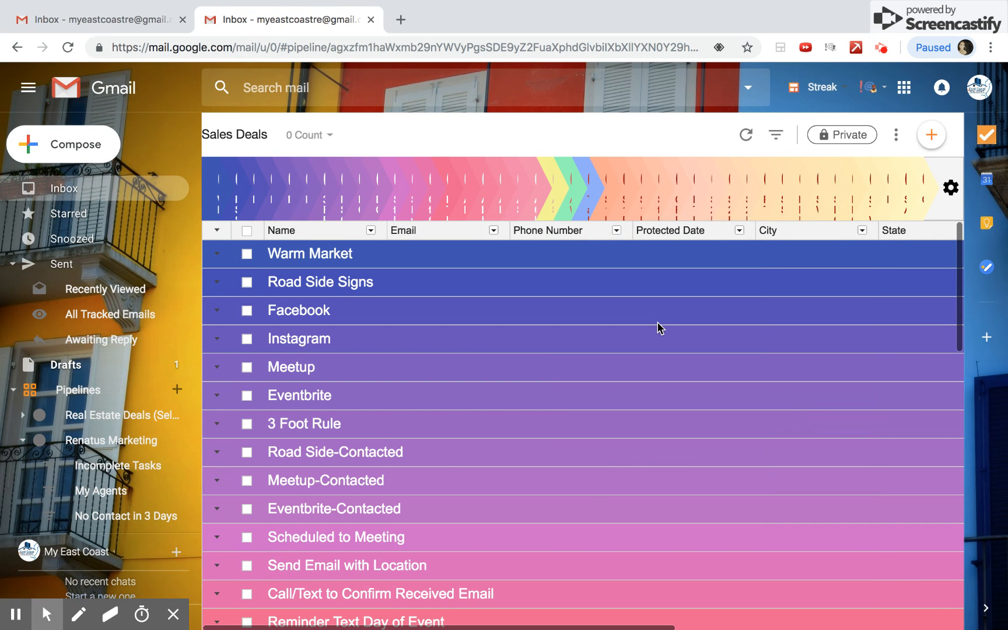
Review the order of the Sales Deals pipeline's columns from Name through to Notes
scroll(657, 328, right, 5)
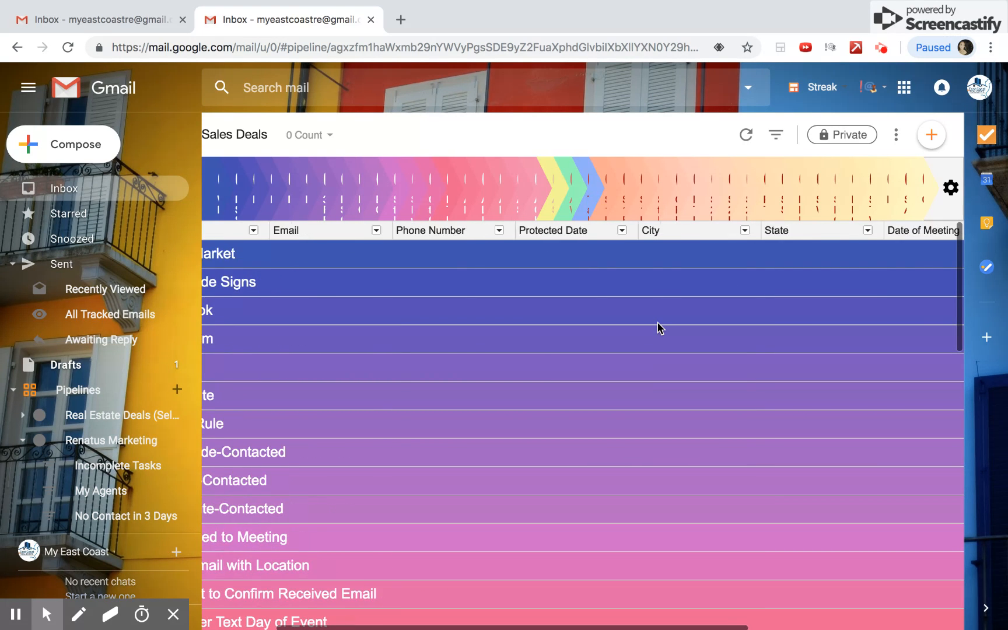
scroll(658, 328, right, 5)
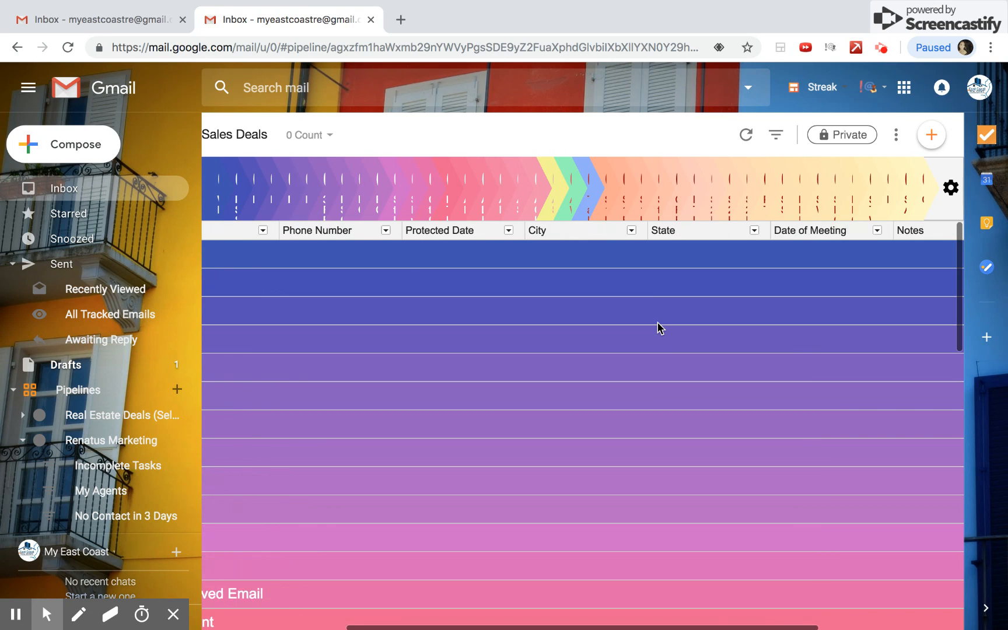
scroll(657, 328, right, 5)
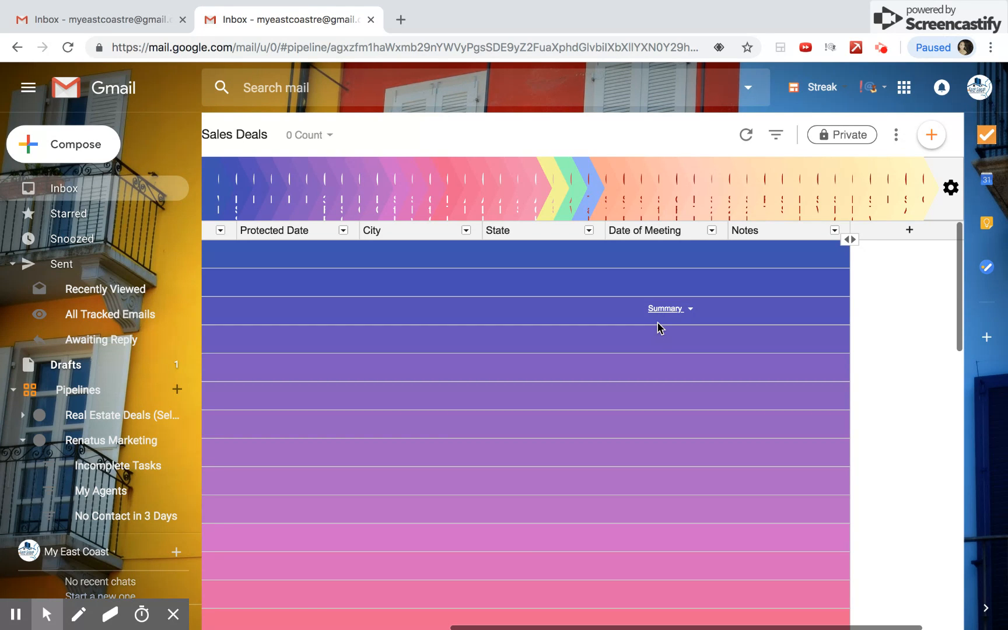
scroll(657, 328, left, 10)
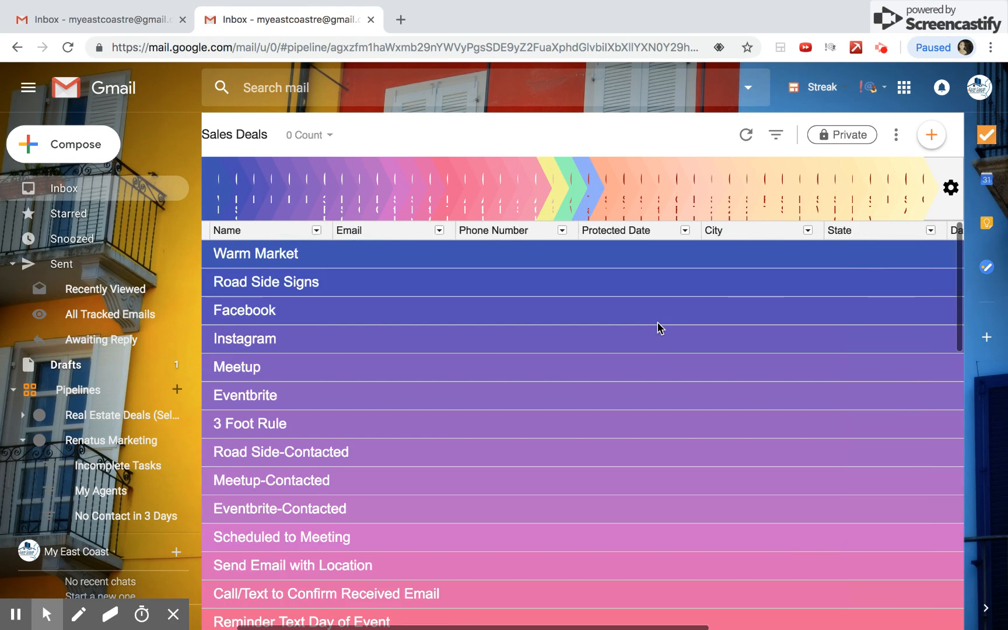
scroll(672, 329, left, 5)
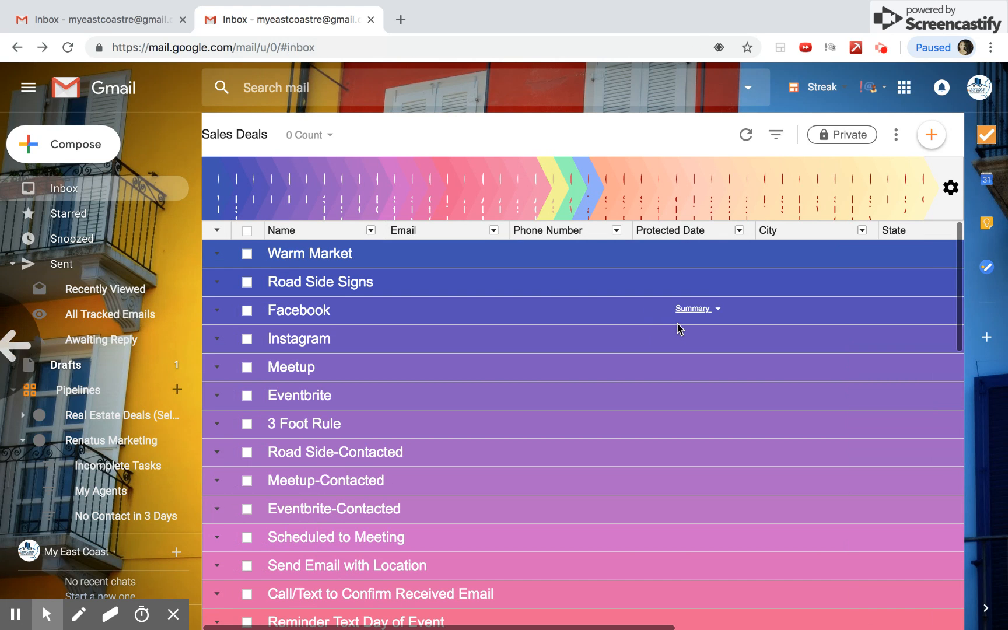